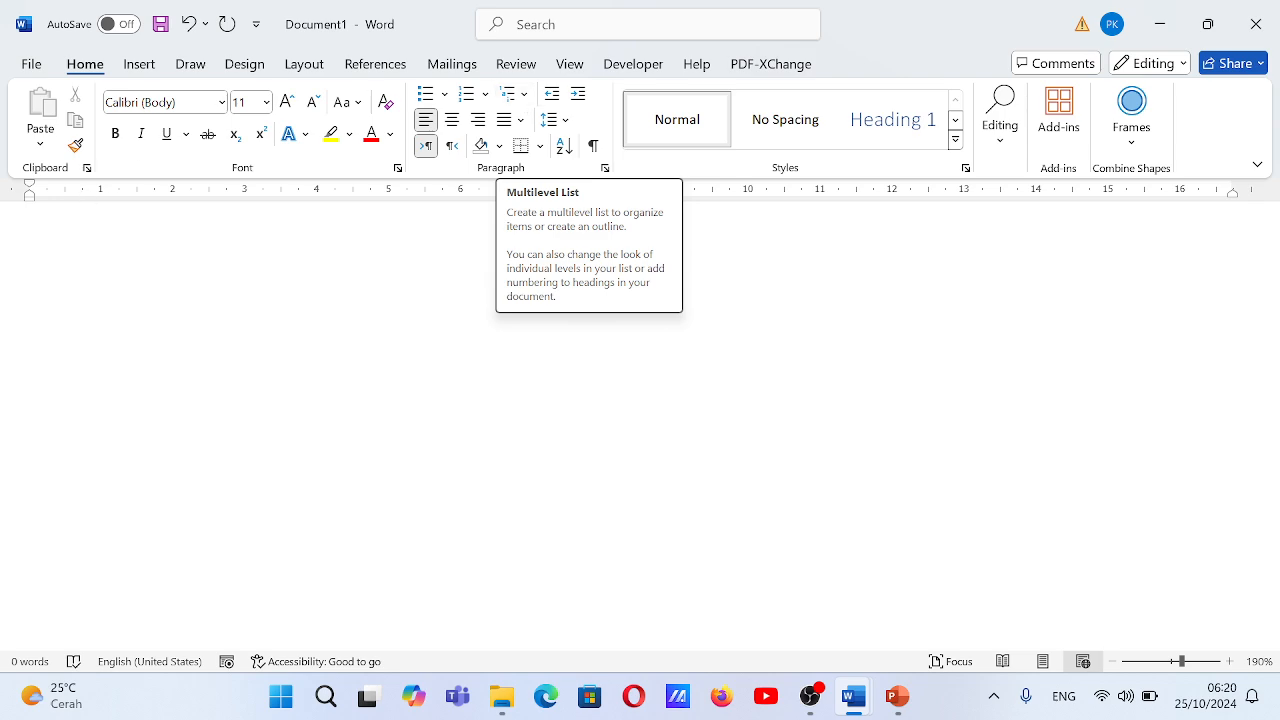
Enter "Multilevel List" as the title of the blank document
type("Mu")
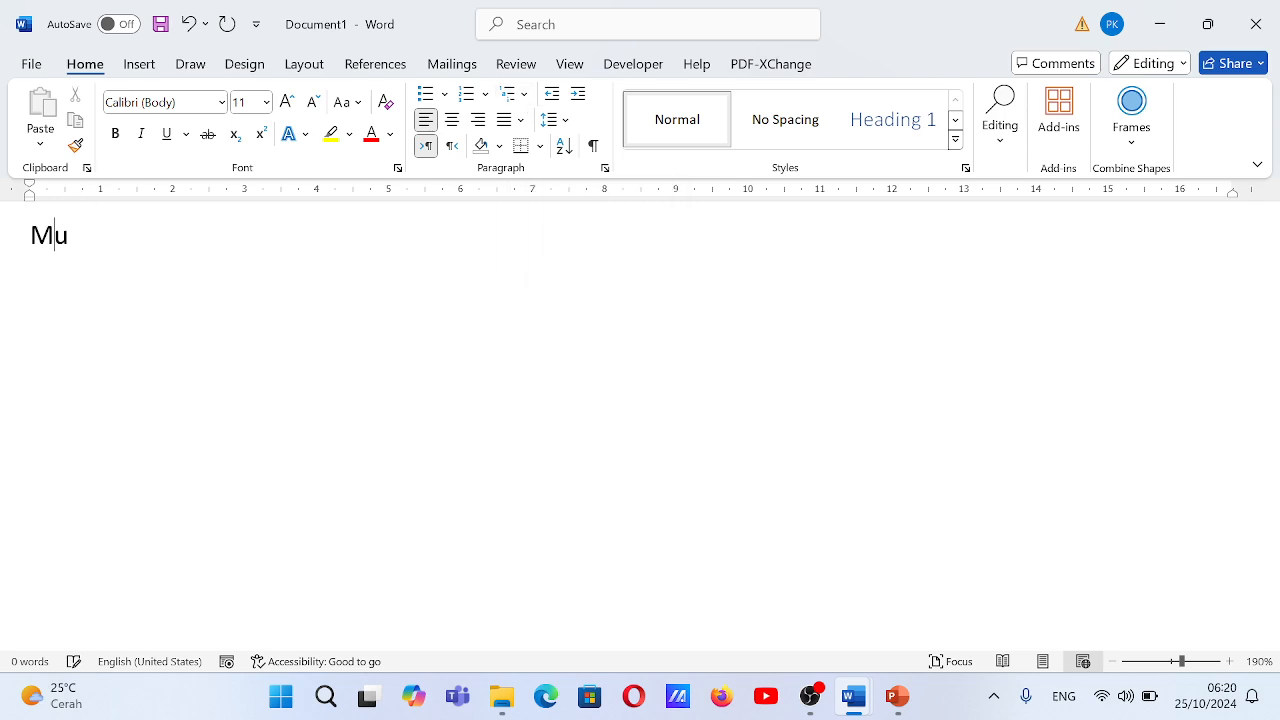
type("ltilevel List")
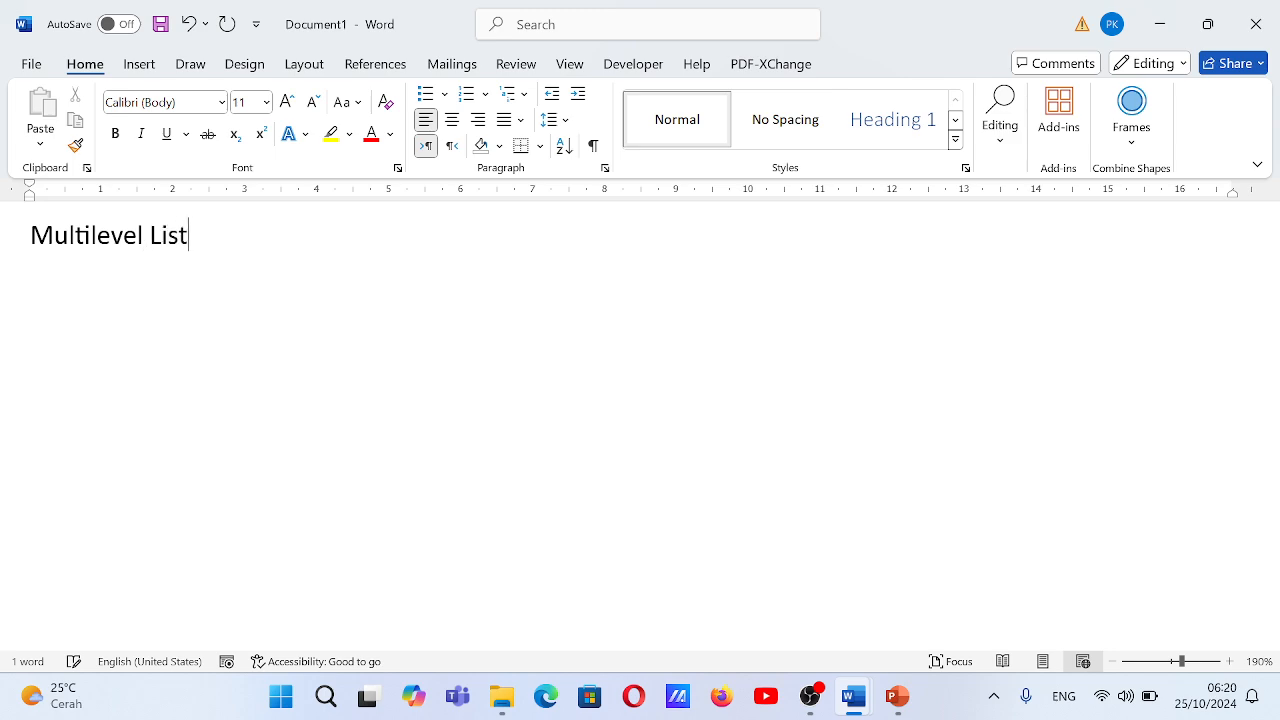
Enlarge the "Multilevel List" title to 48 pt and highlight it in bright green
left_click_drag(196, 238, 28, 238)
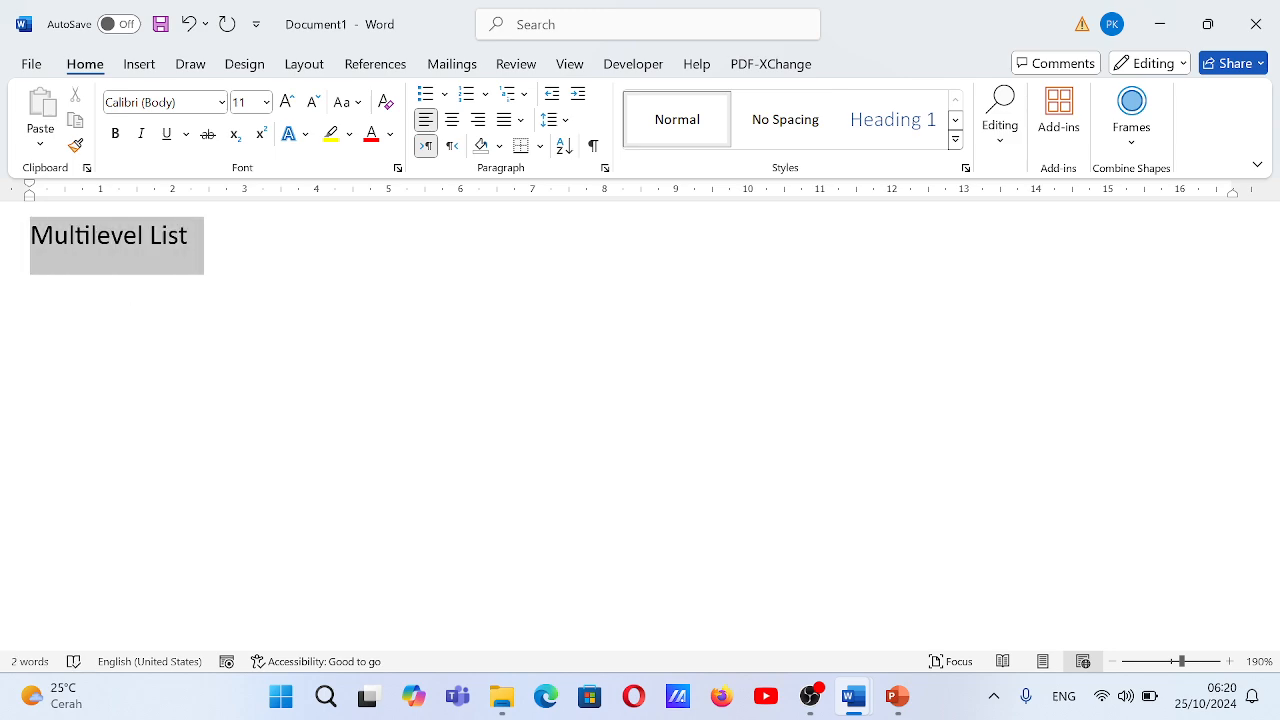
left_click(286, 102)
left_click(286, 102)
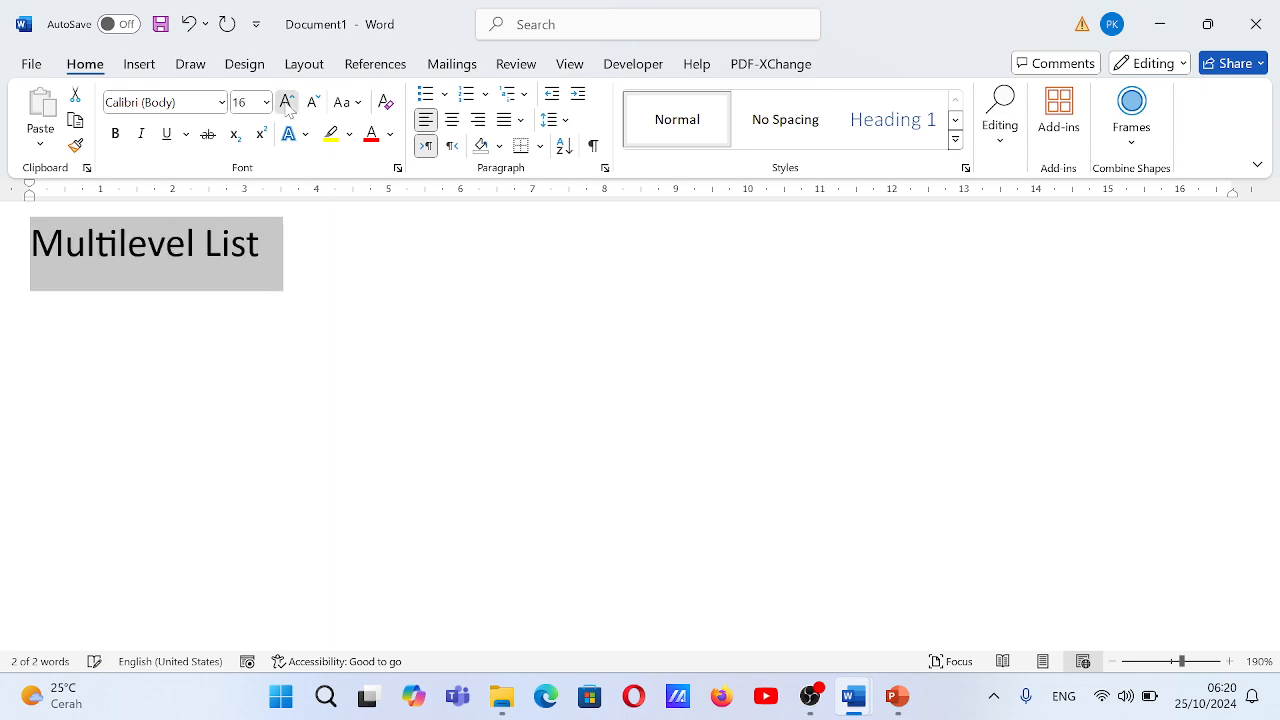
left_click(286, 102)
left_click(286, 102)
left_click(286, 102)
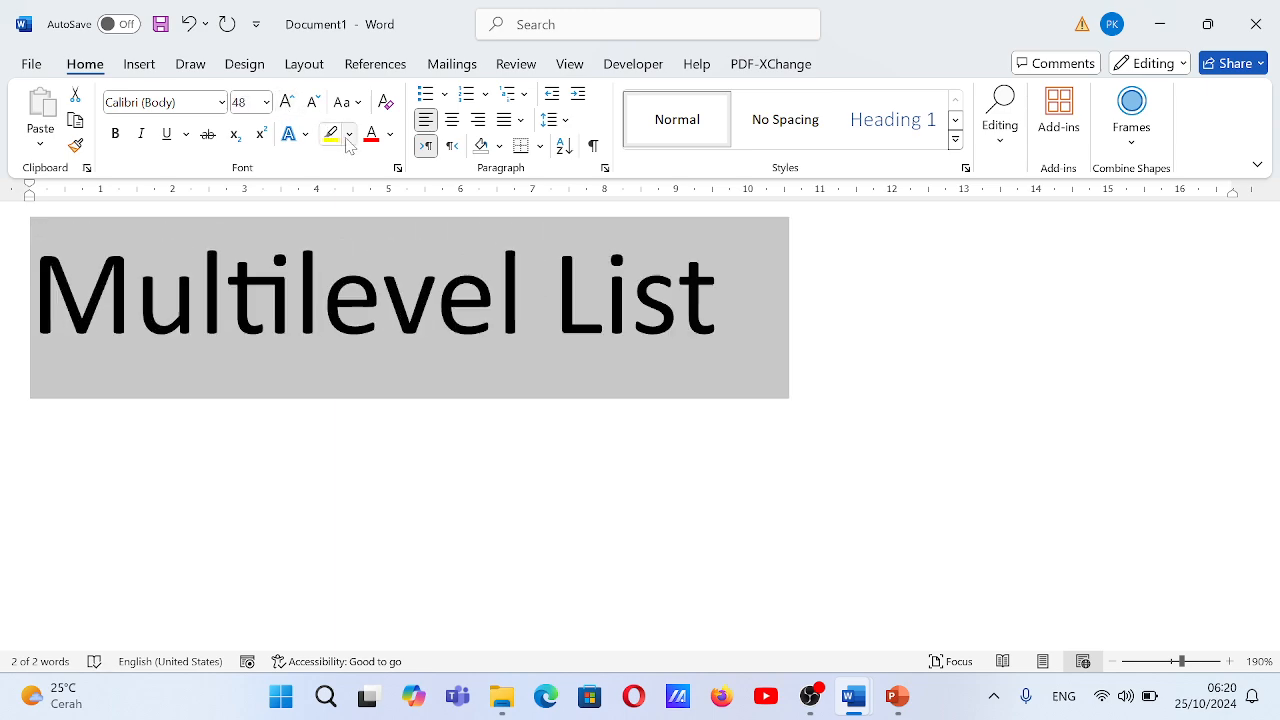
left_click(349, 134)
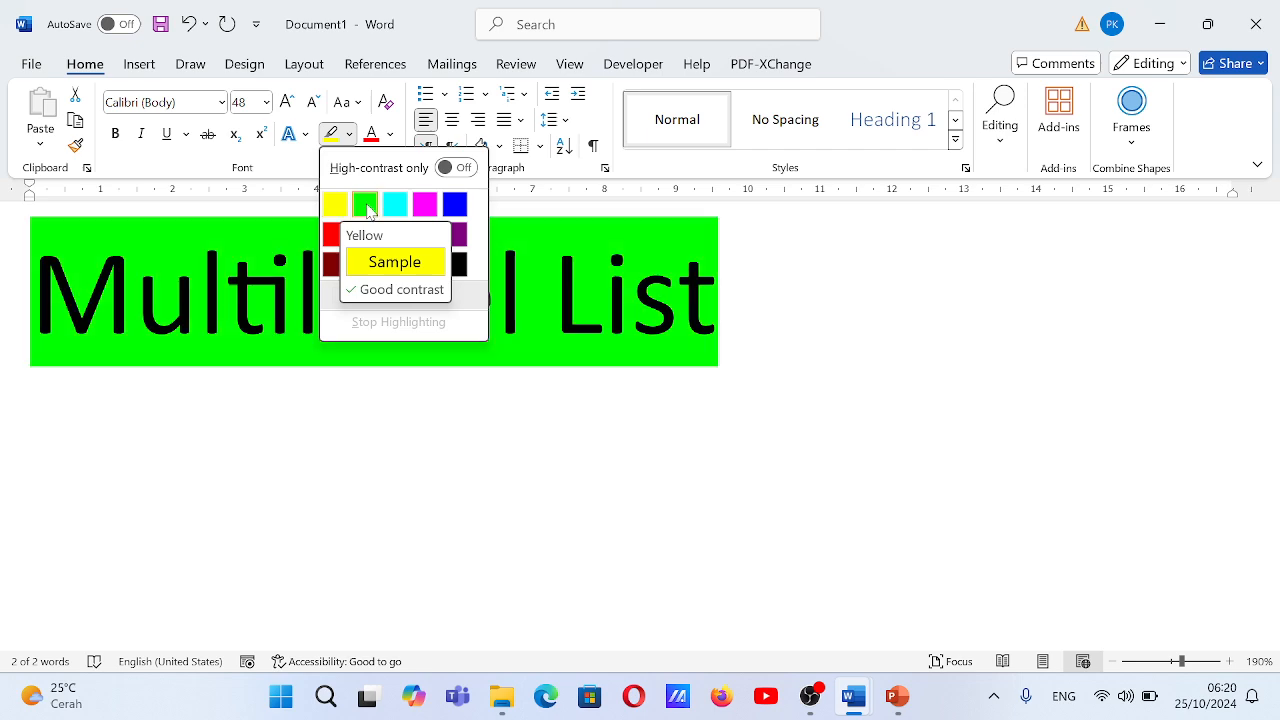
left_click(365, 204)
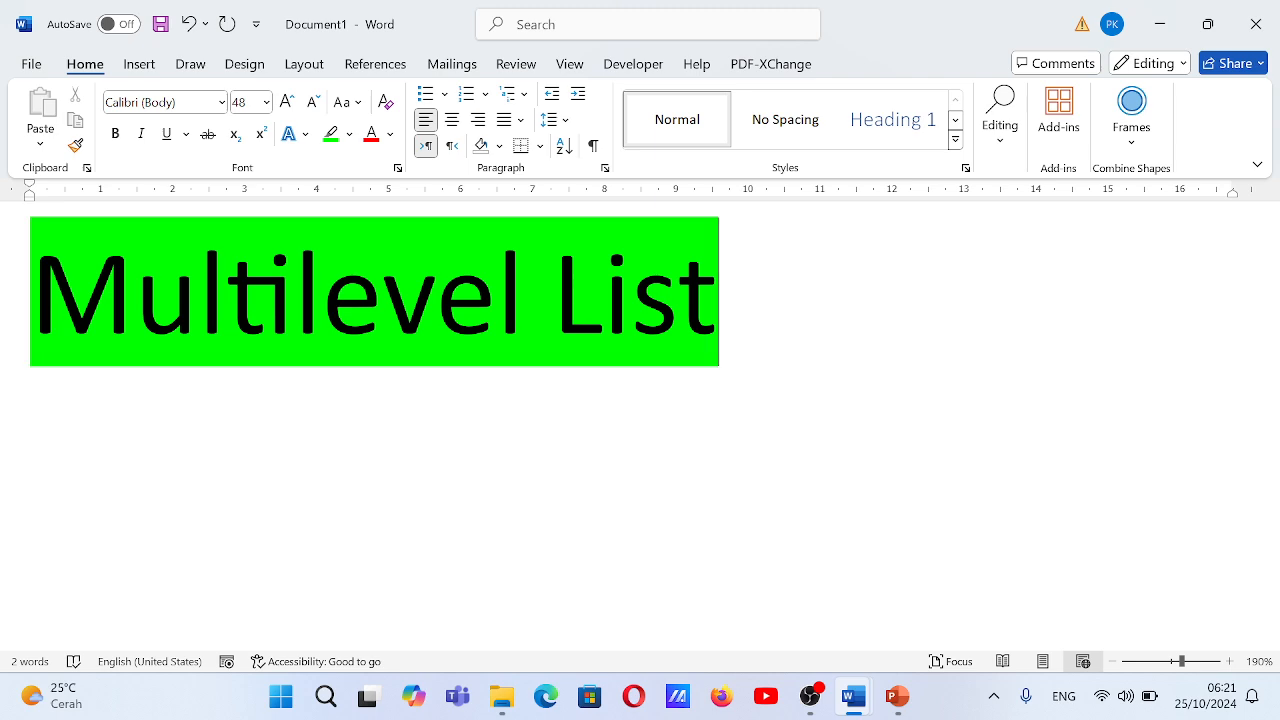
Start a multilevel list on a new line below the title using the library format 1), a), i)
key("Return")
key("Return")
left_click(529, 101)
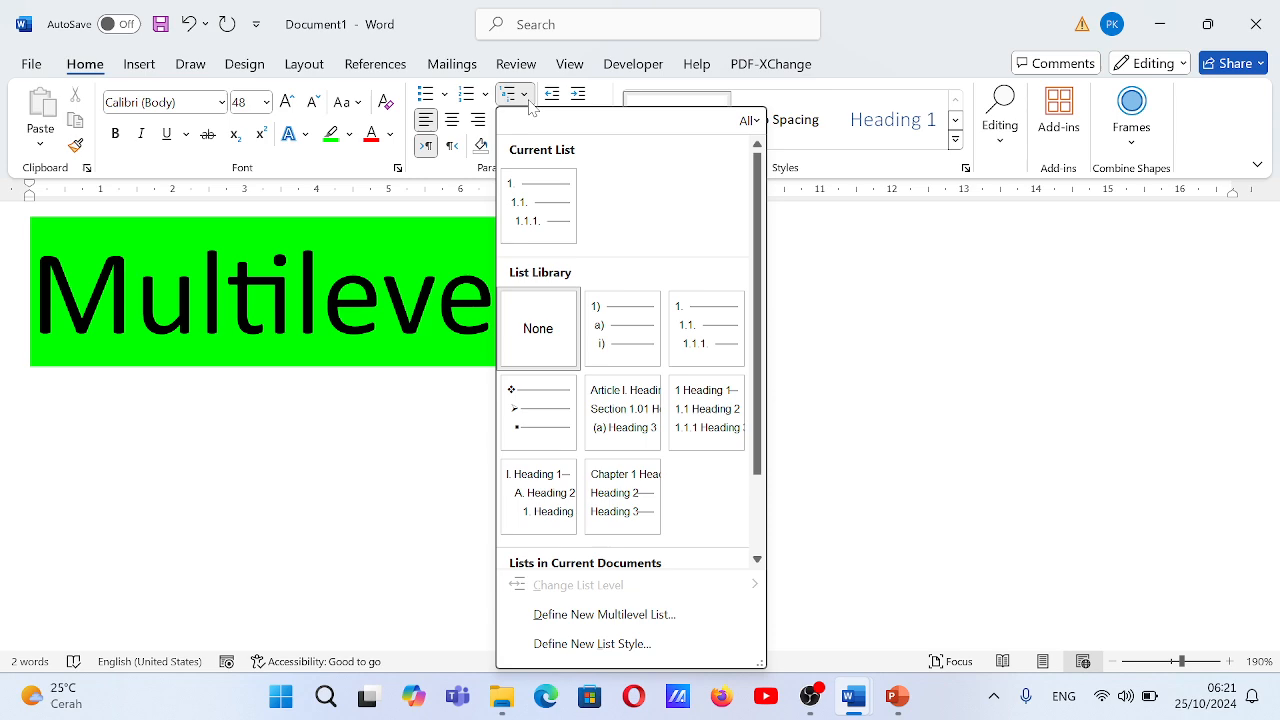
mouse_move(530, 152)
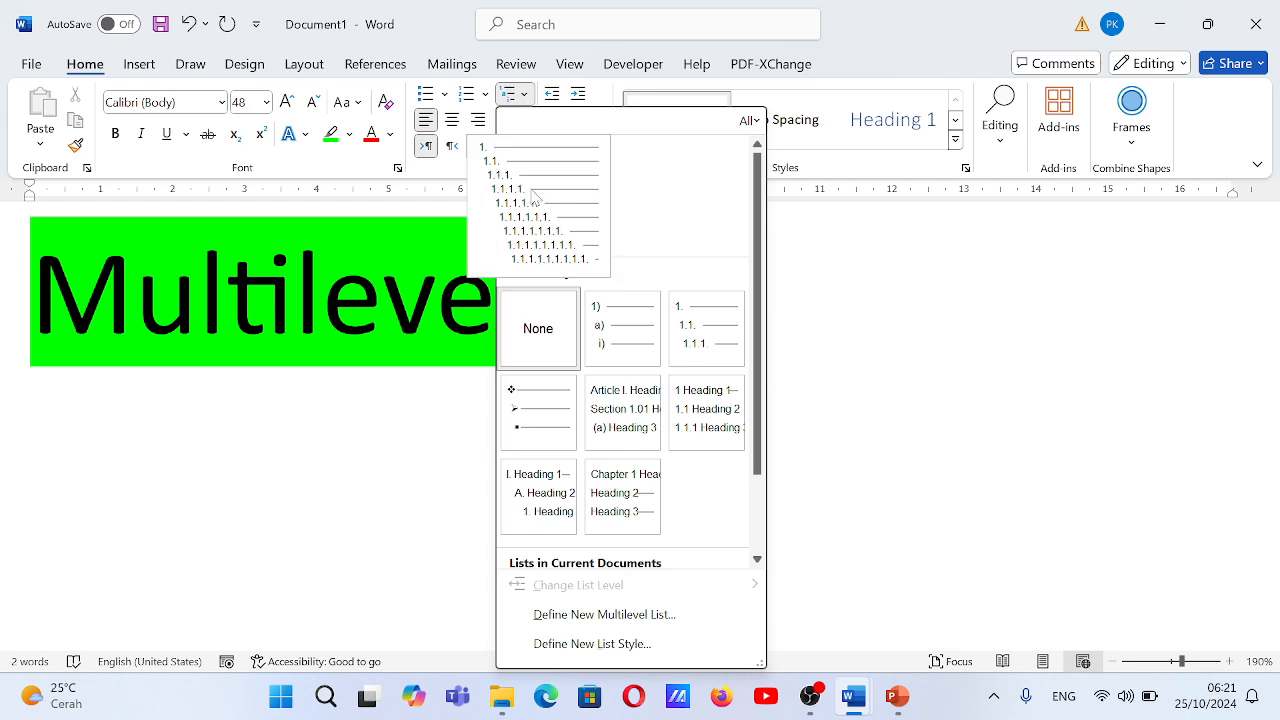
mouse_move(612, 352)
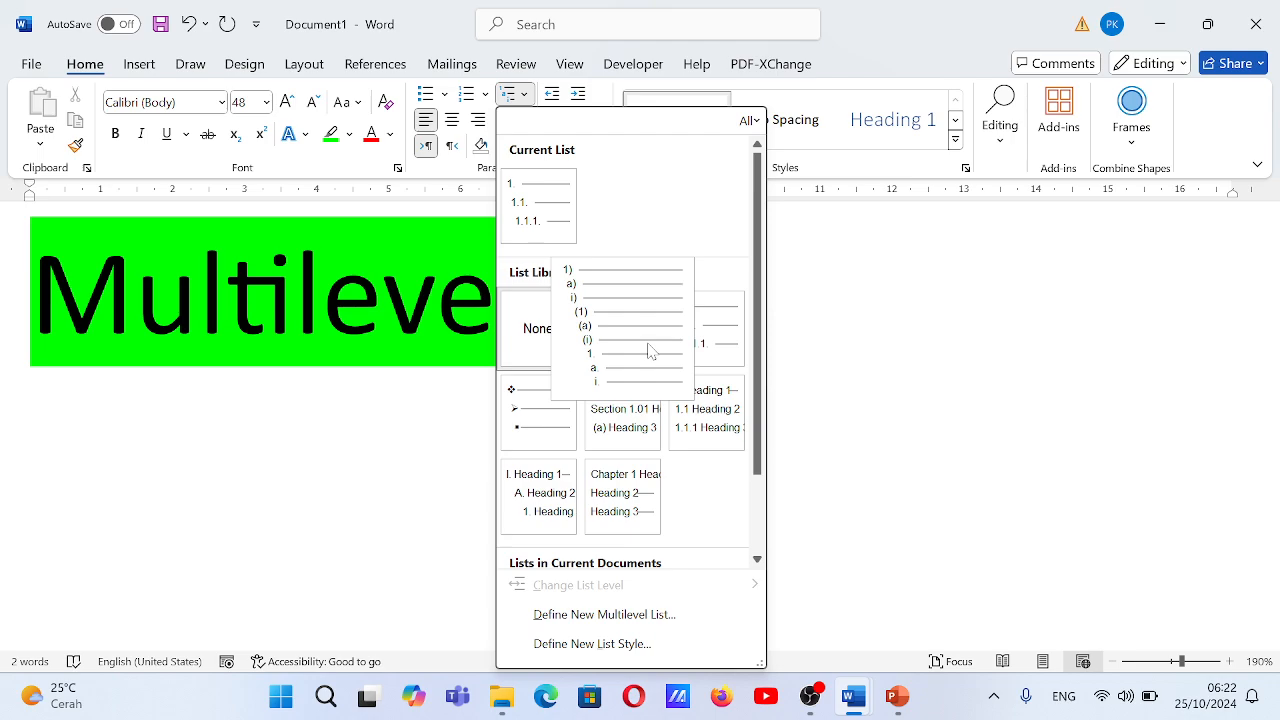
mouse_move(672, 338)
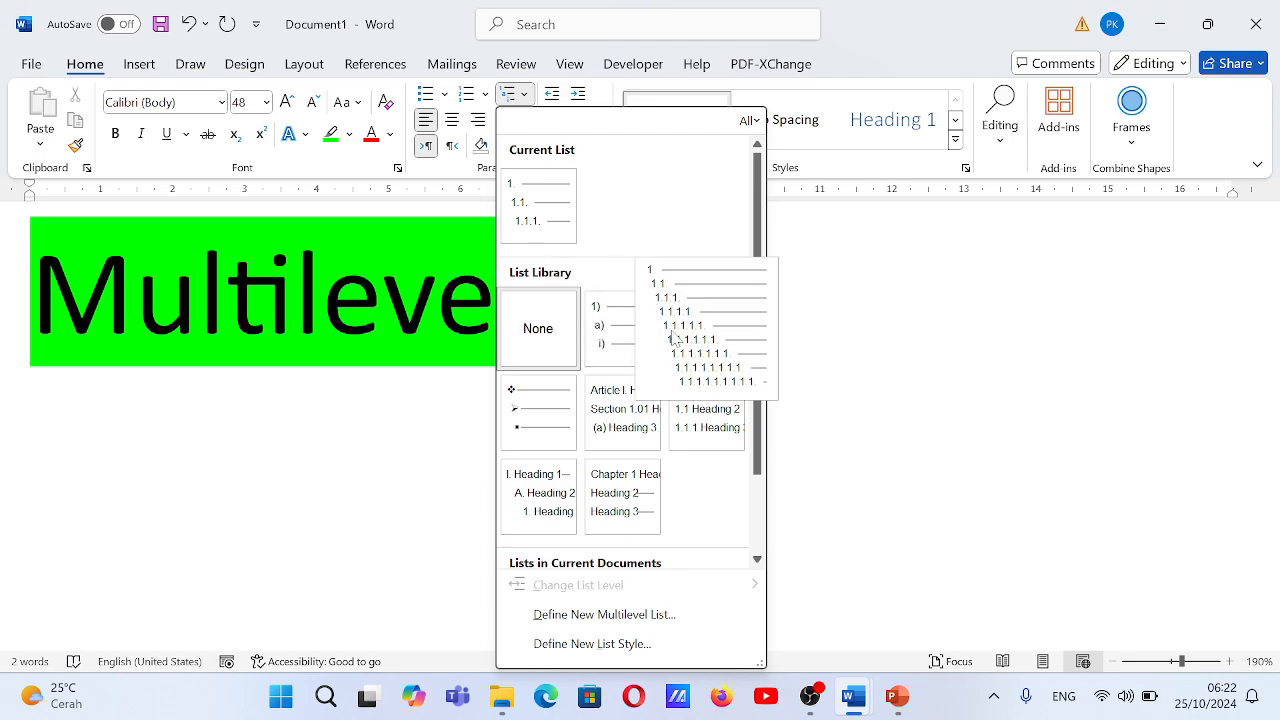
mouse_move(612, 420)
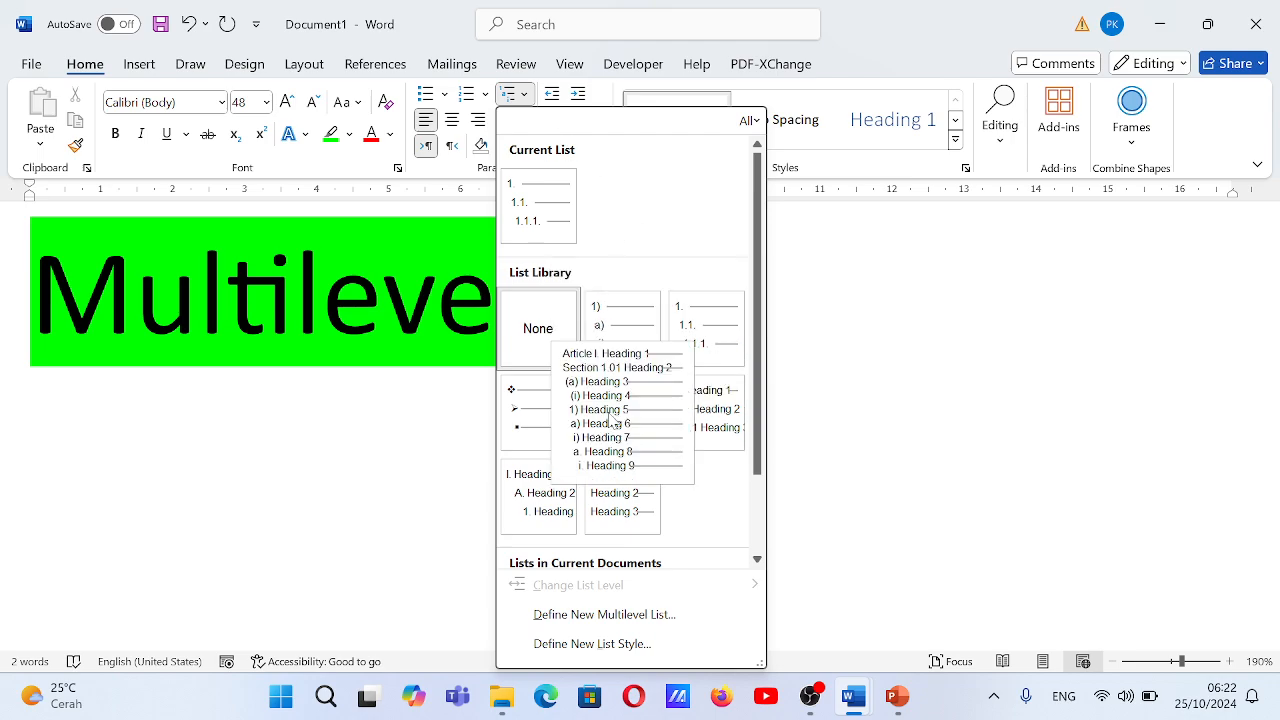
mouse_move(742, 424)
mouse_move(569, 425)
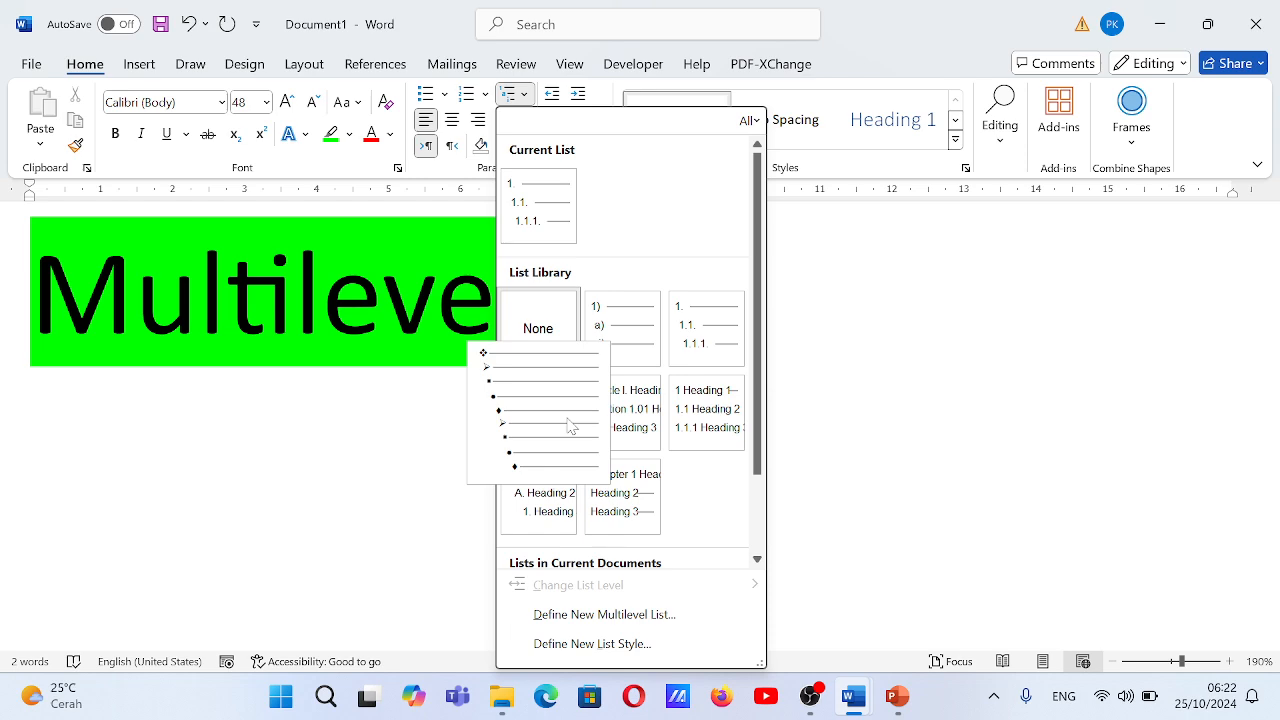
mouse_move(641, 400)
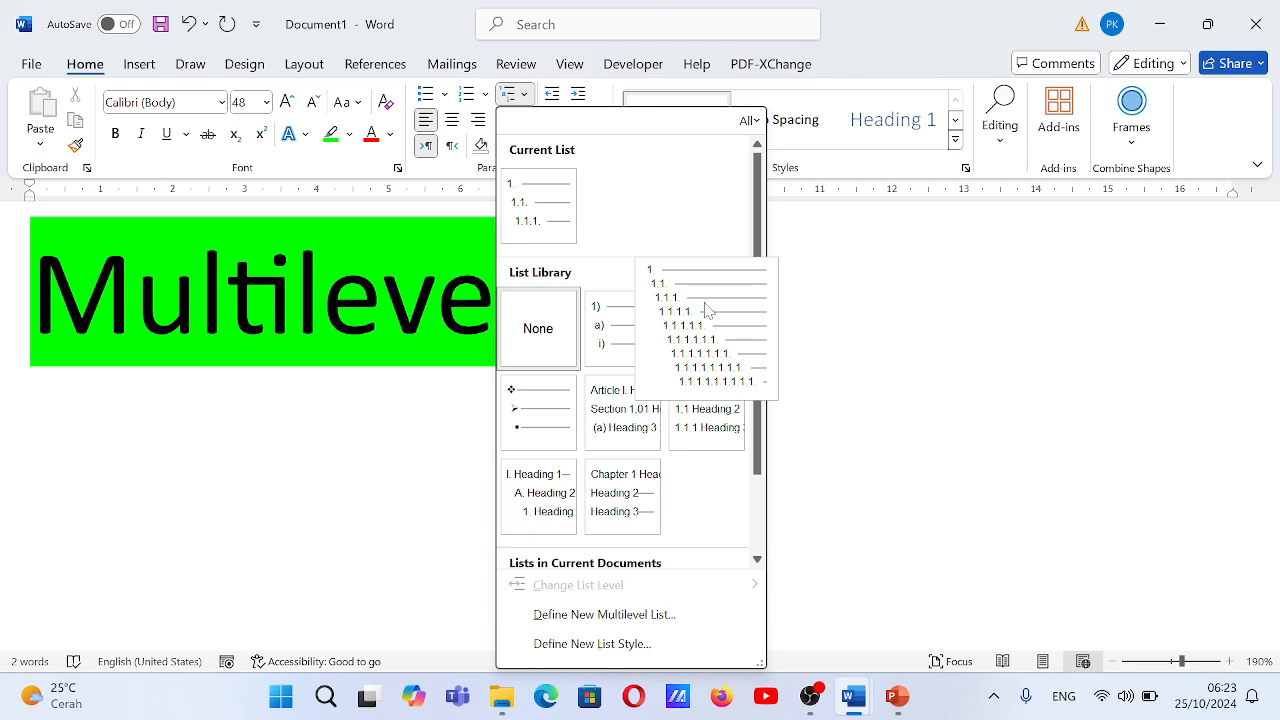
left_click(605, 358)
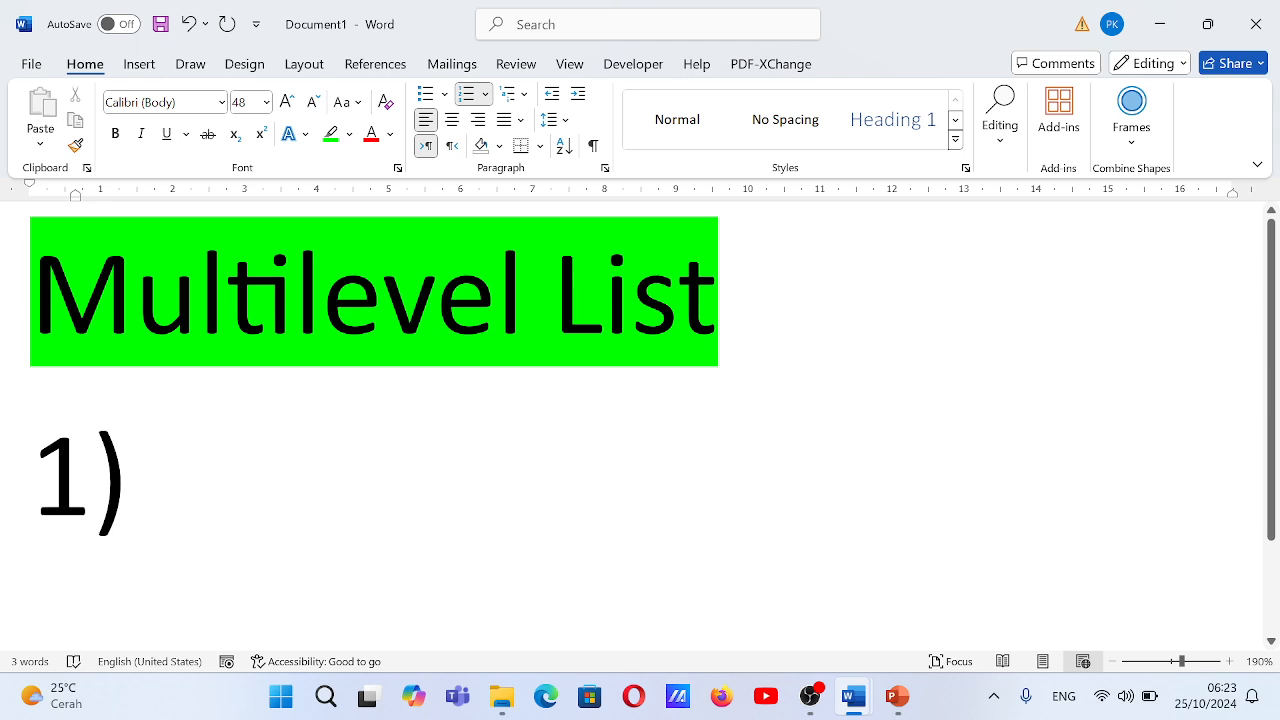
Enter "Hewan" as the first list item and add a new item below it
type("He")
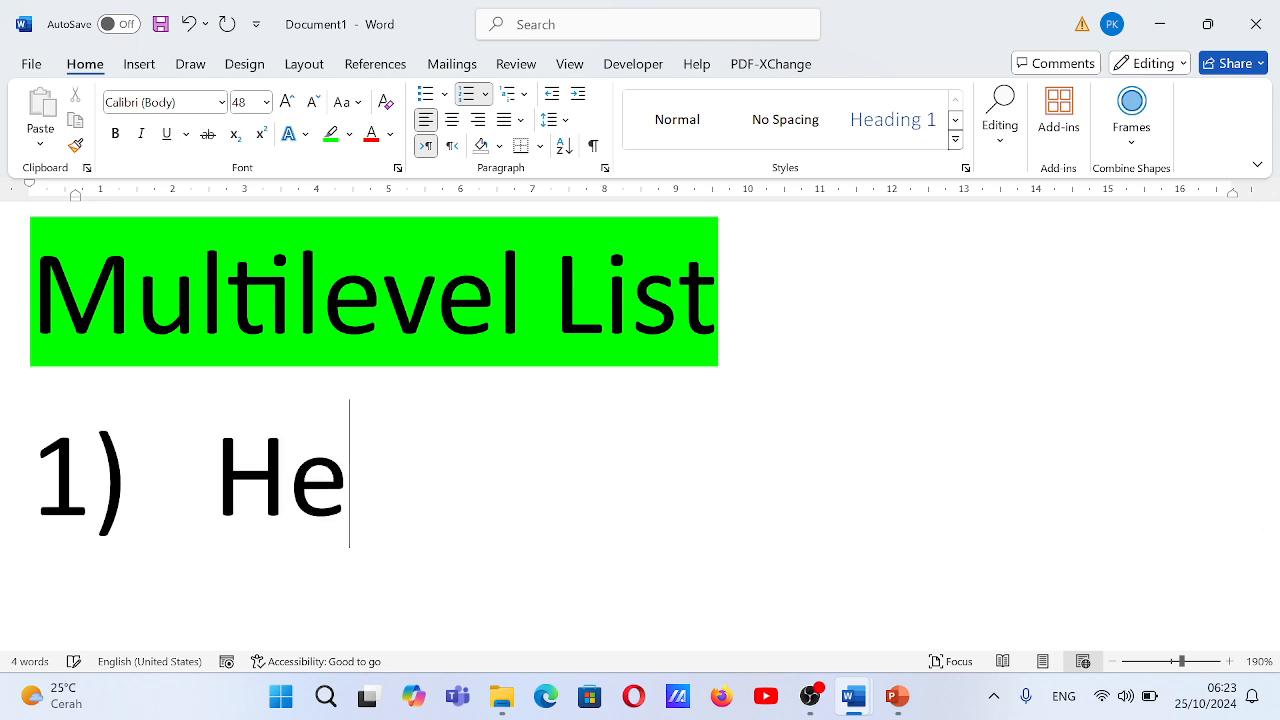
type("wan")
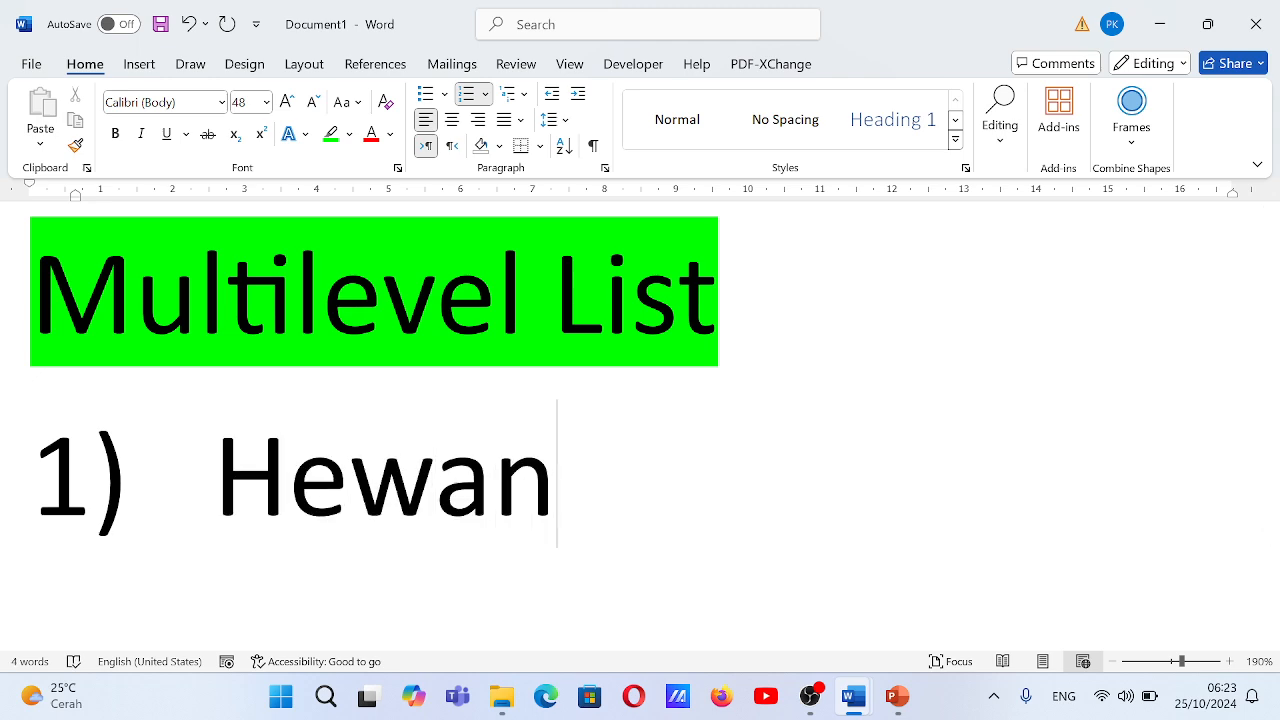
scroll(640, 400, "down", 2)
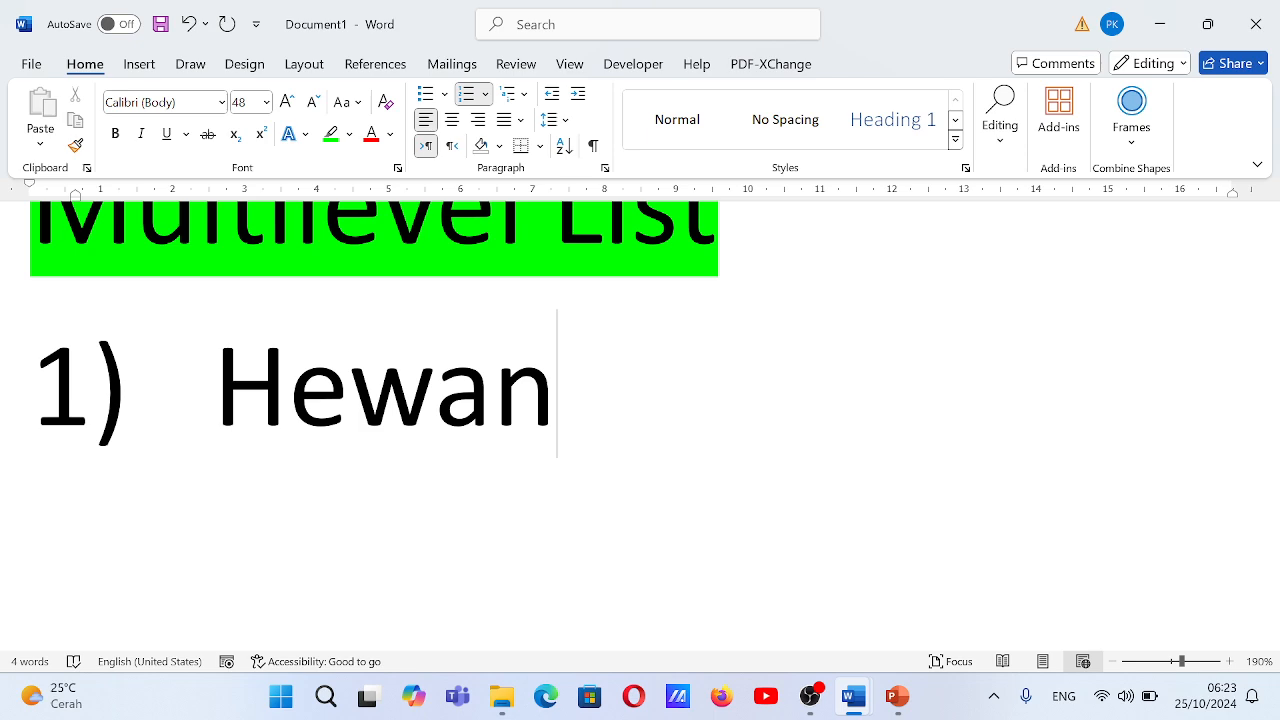
key("Return")
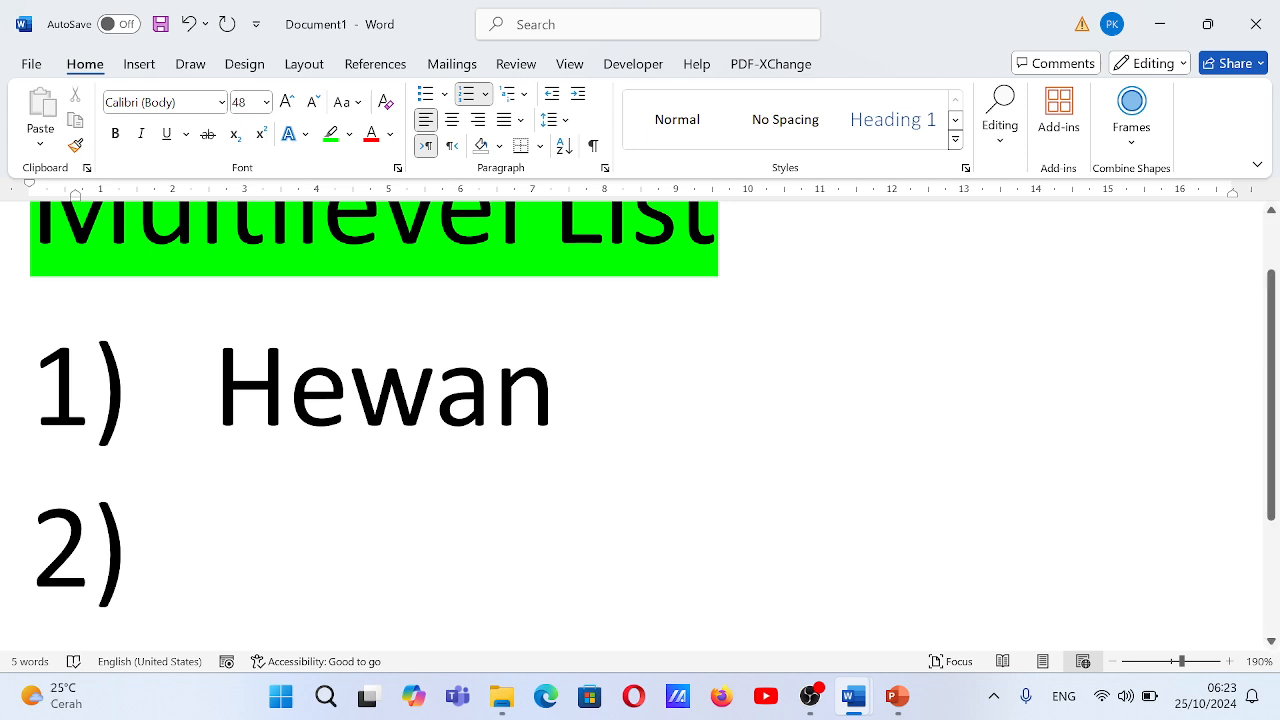
left_click(993, 697)
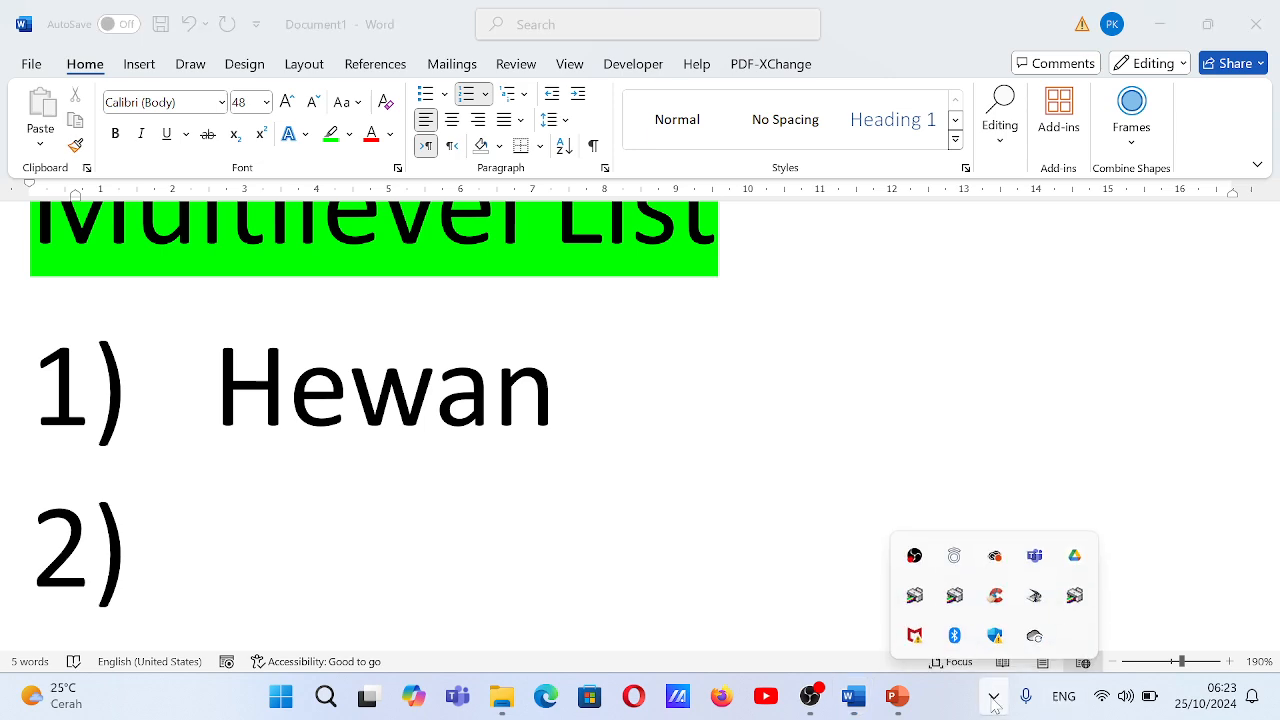
left_click(1113, 470)
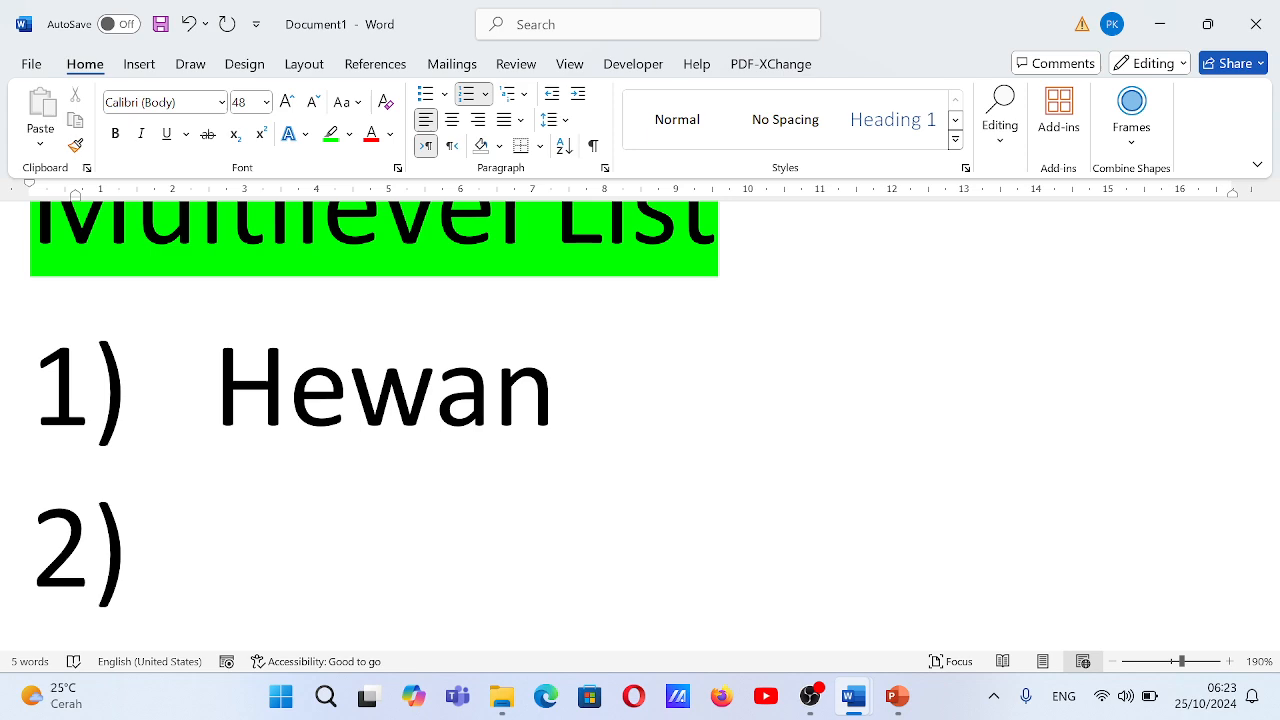
Demote the empty item under "Hewan" to second-level a) and enter "Vertebrata" as its text
key("Tab")
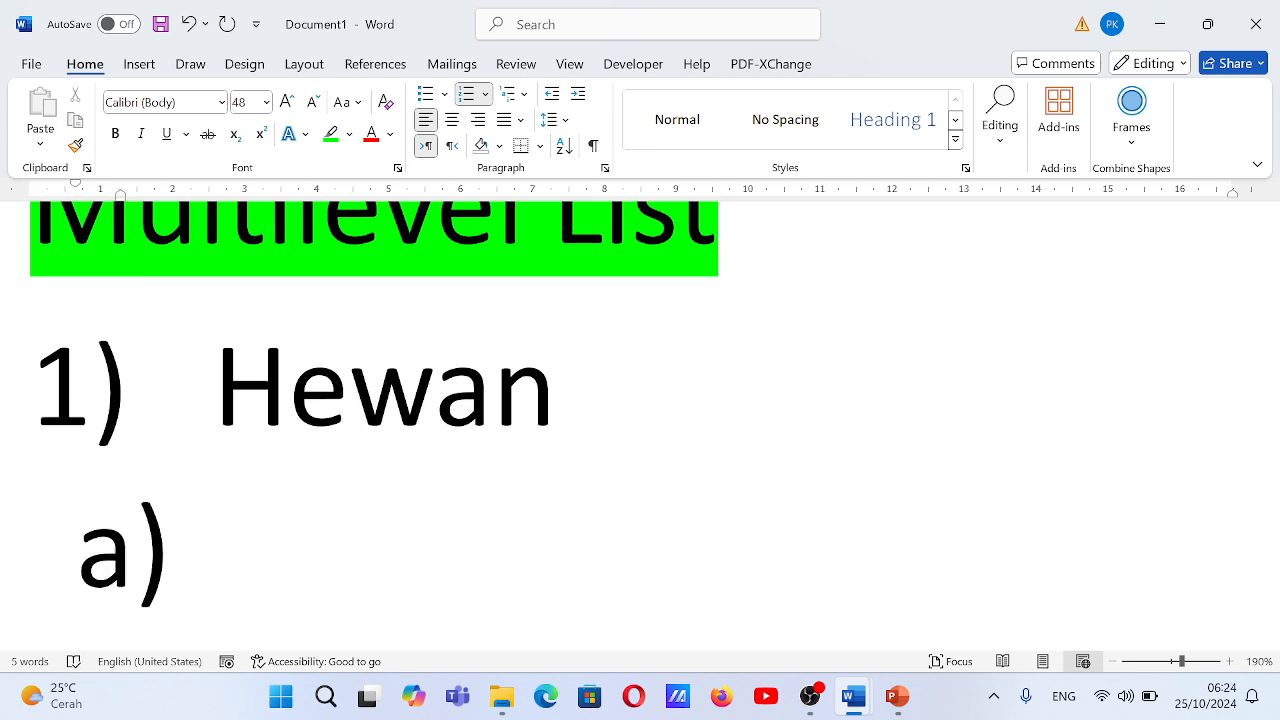
key("Tab")
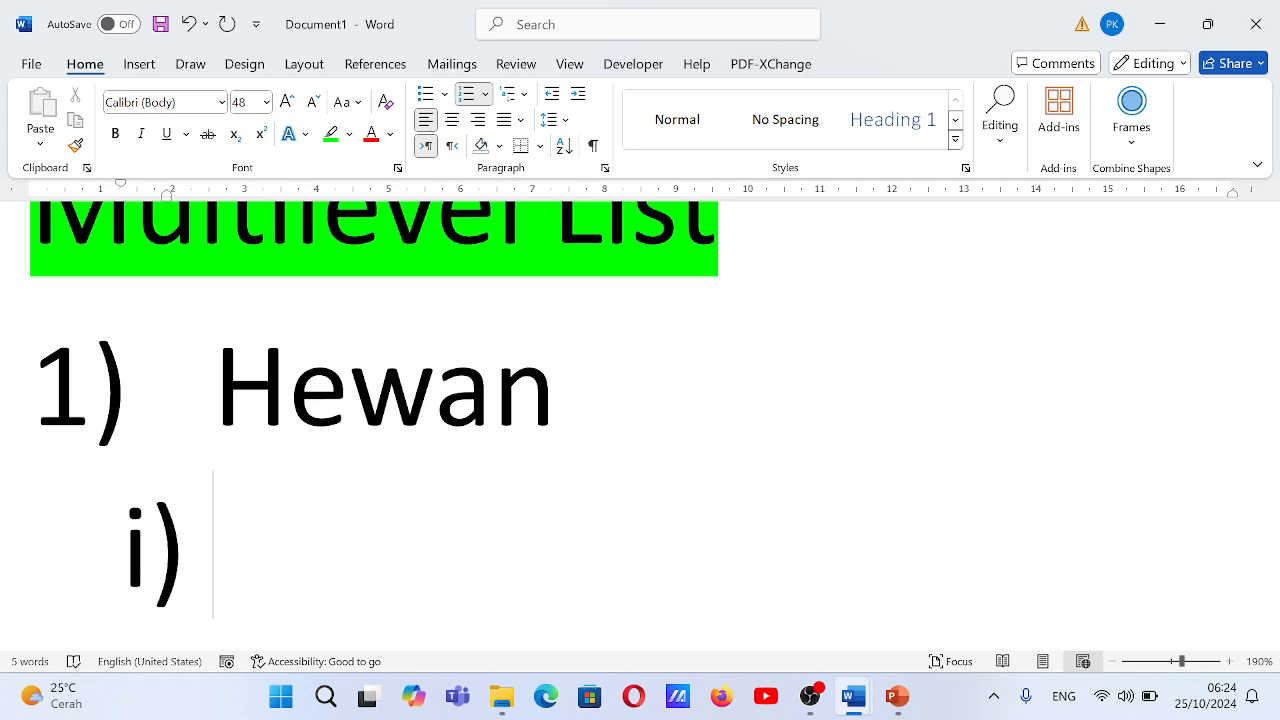
key("shift+Tab")
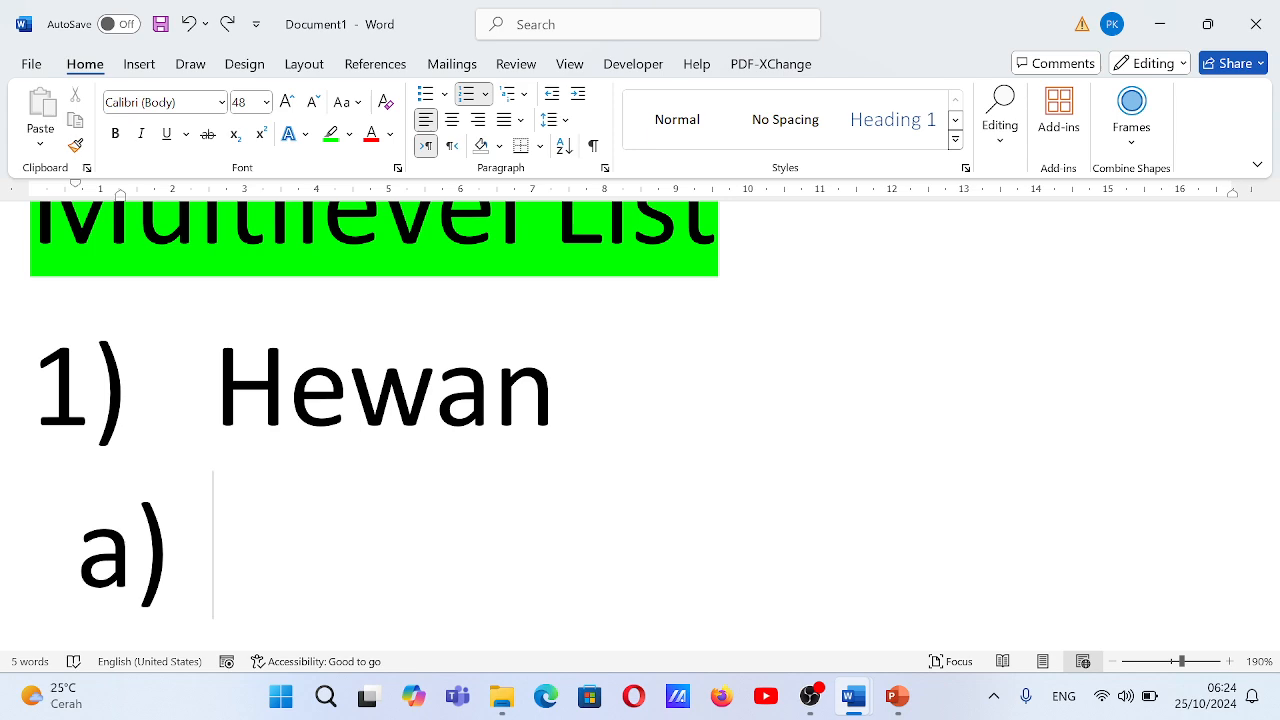
type("I")
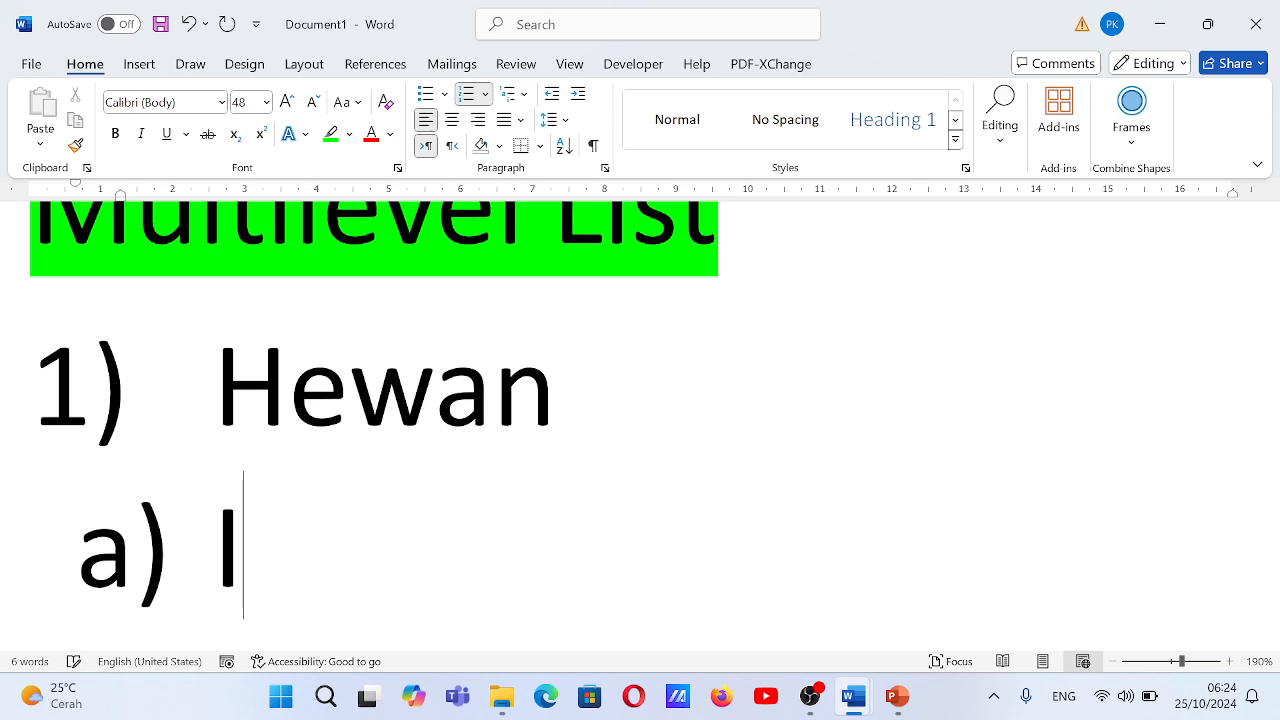
key("BackSpace")
type("Vert")
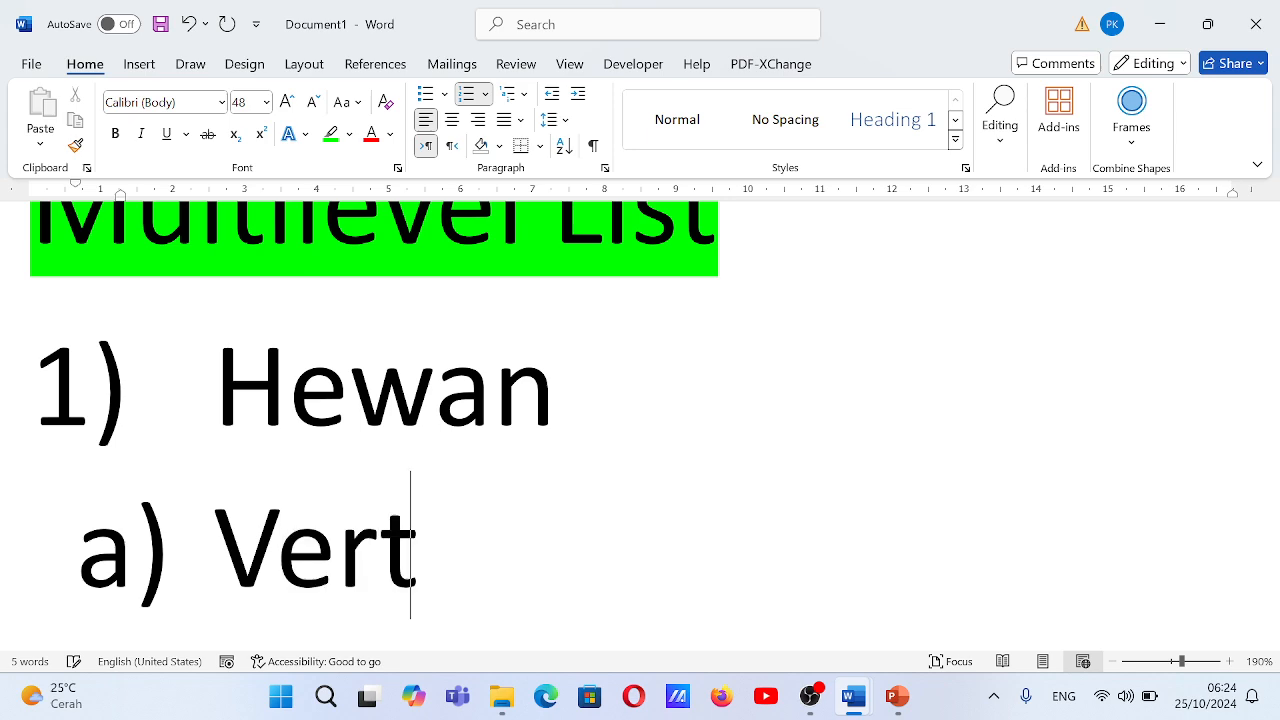
type("ebrata")
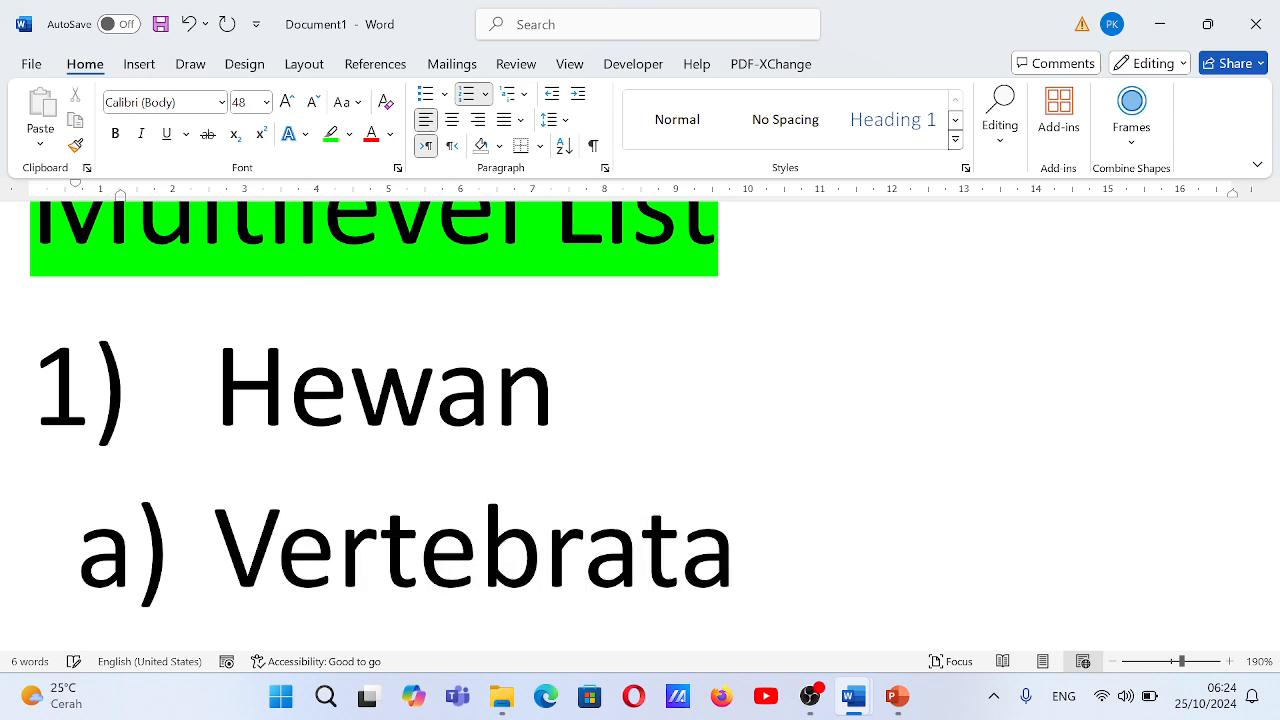
Add "Invertebrata" as second-level item b) below "Vertebrata"
key("Return")
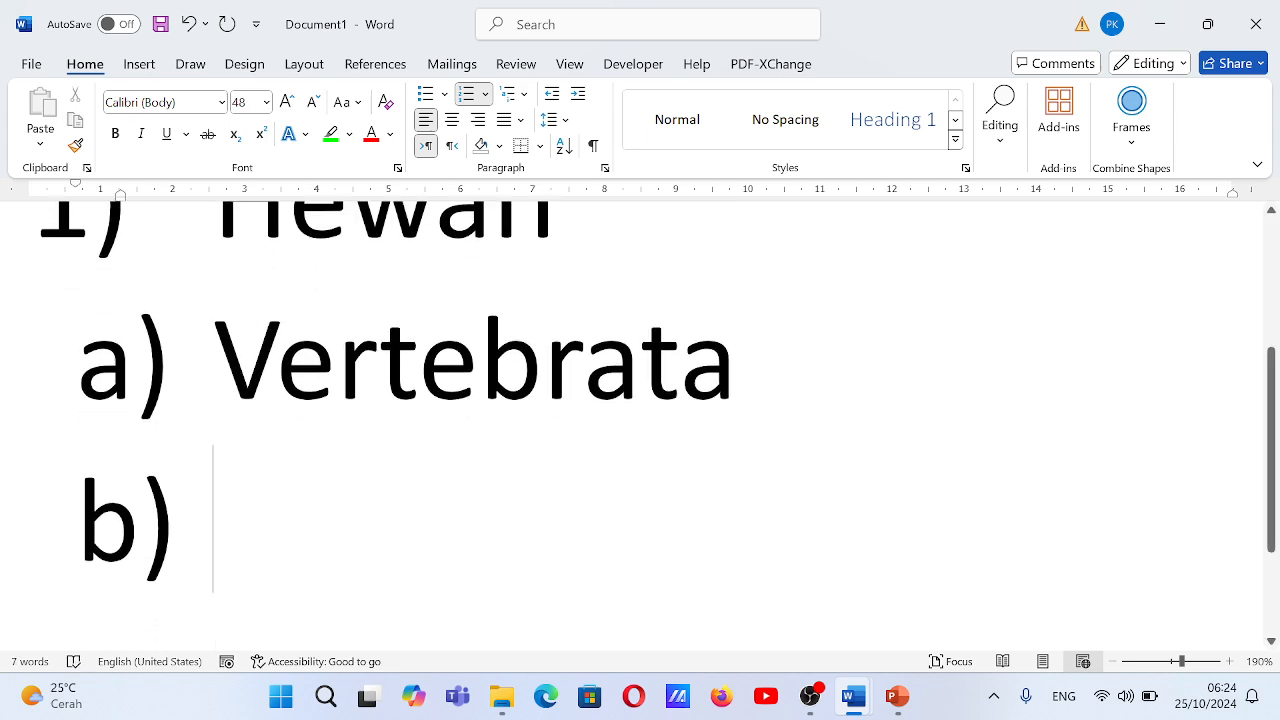
type("Inverte")
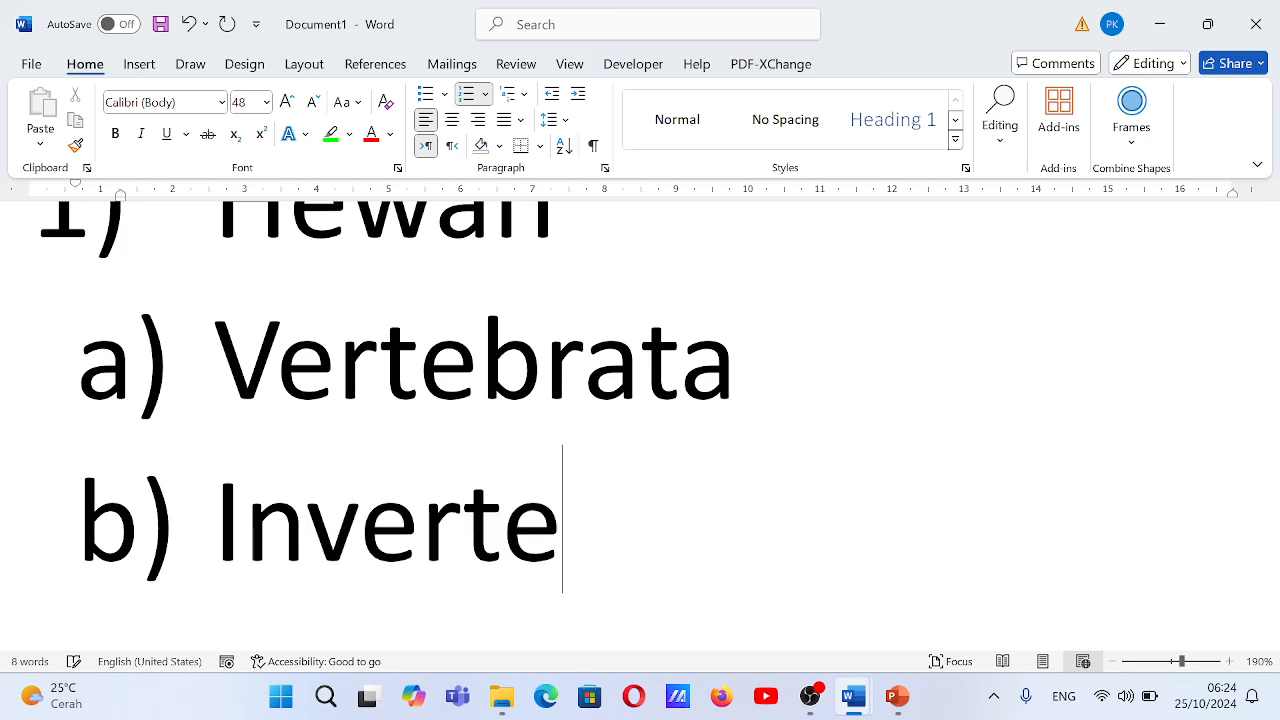
type("vrta")
key("BackSpace")
key("BackSpace")
key("BackSpace")
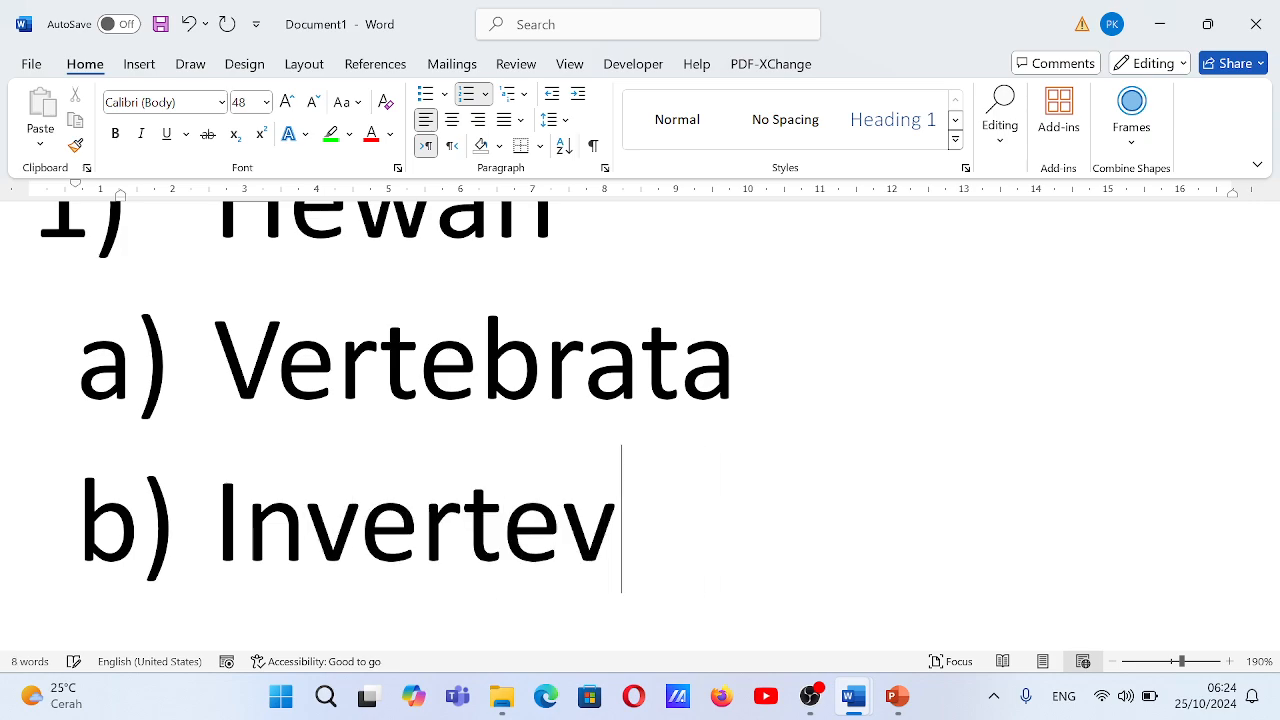
key("BackSpace")
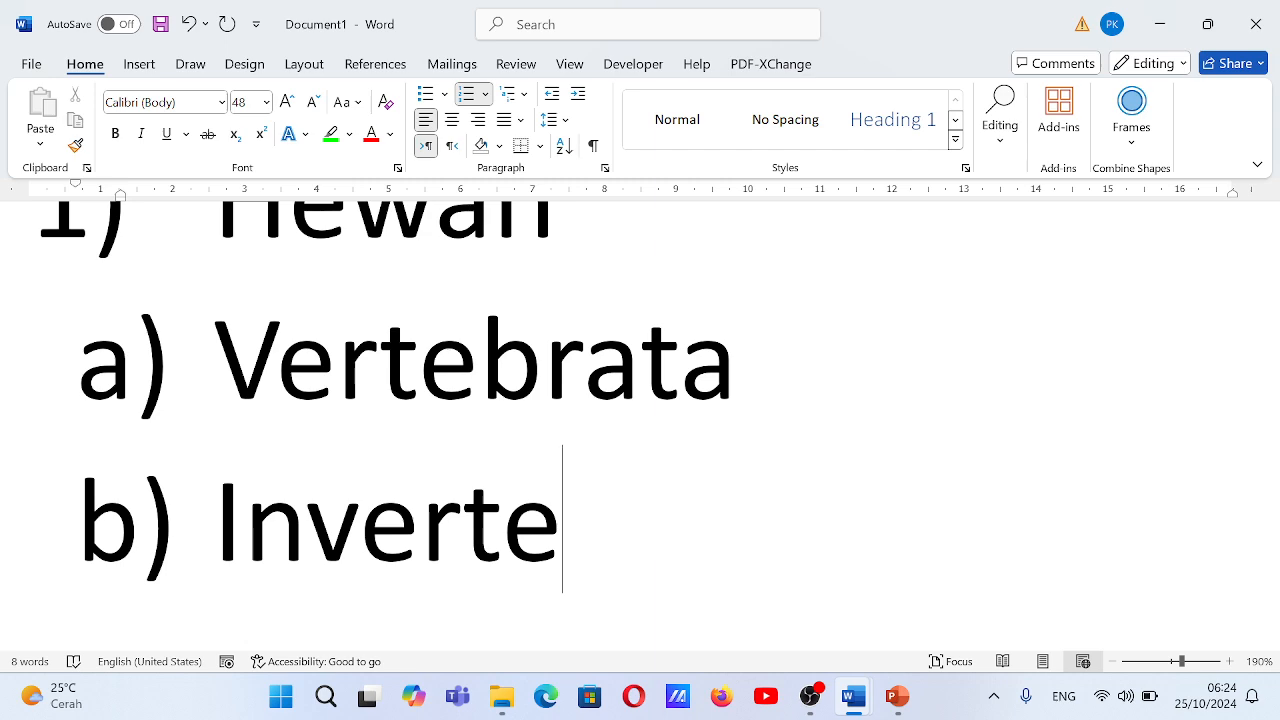
type("brata")
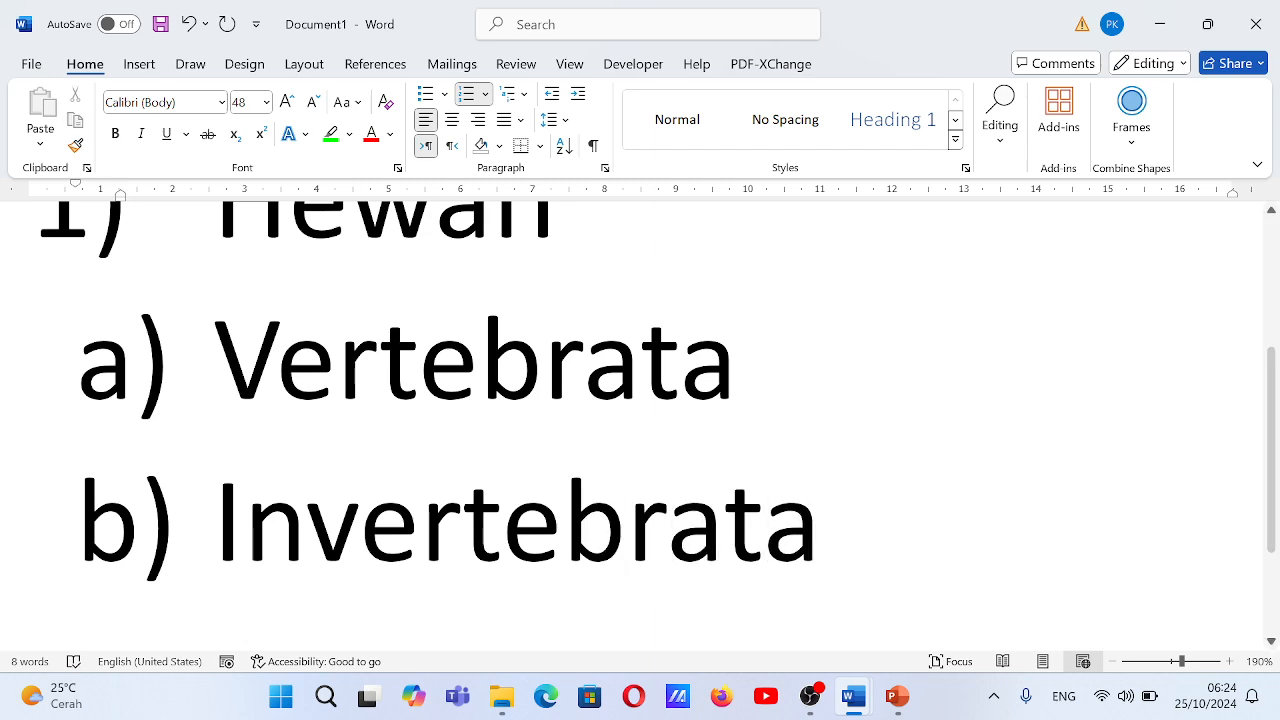
Insert a third-level item i) directly below "Vertebrata" and enter "Manusia" as its text
left_click(740, 358)
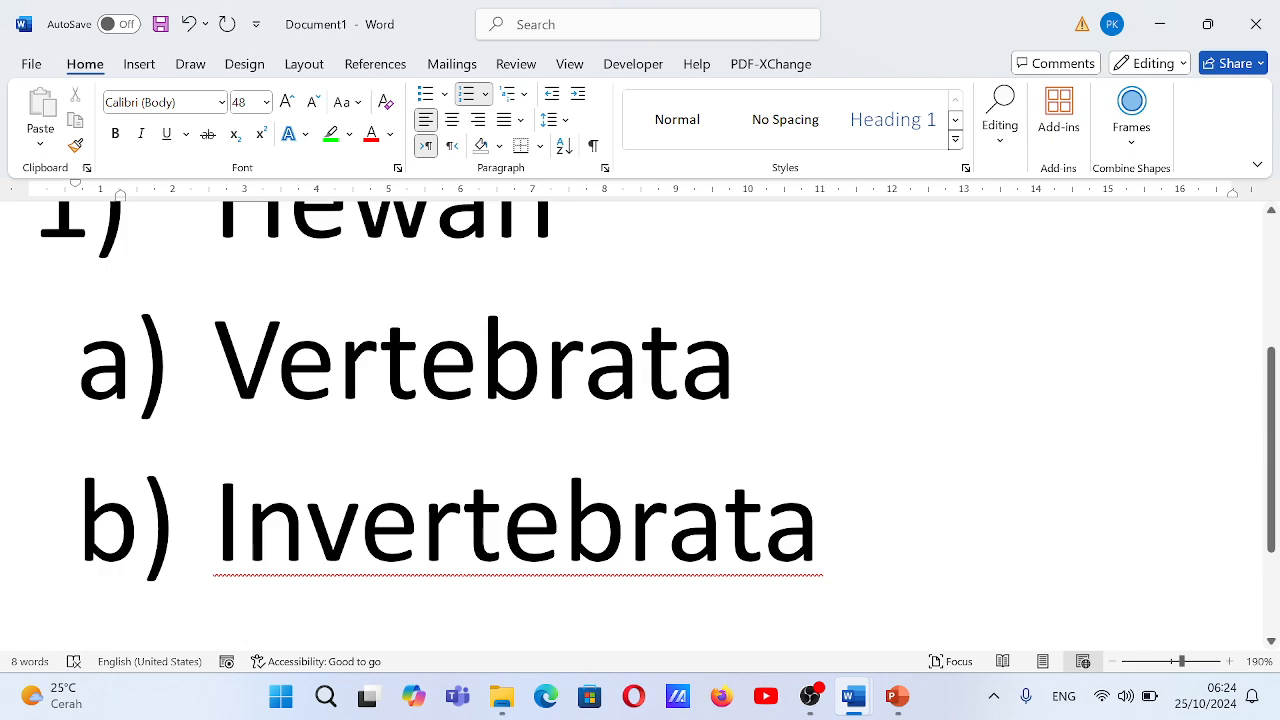
scroll(640, 420, "up", 1)
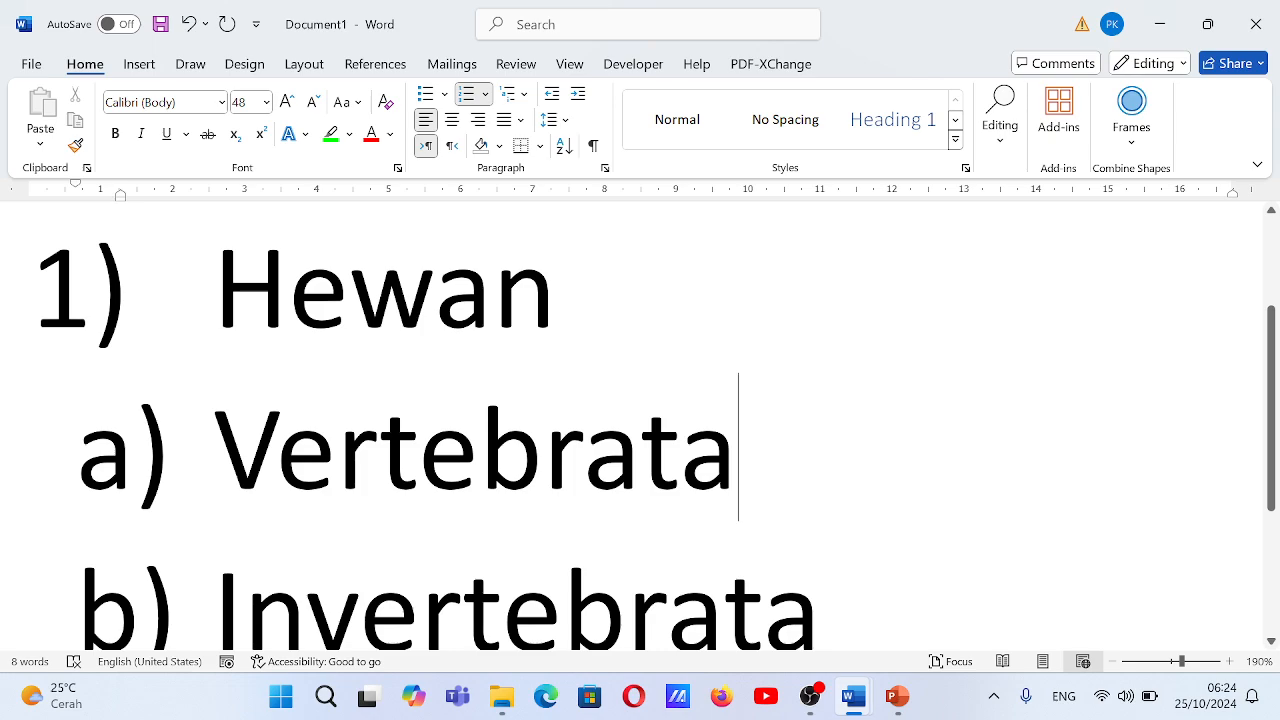
key("ctrl+z")
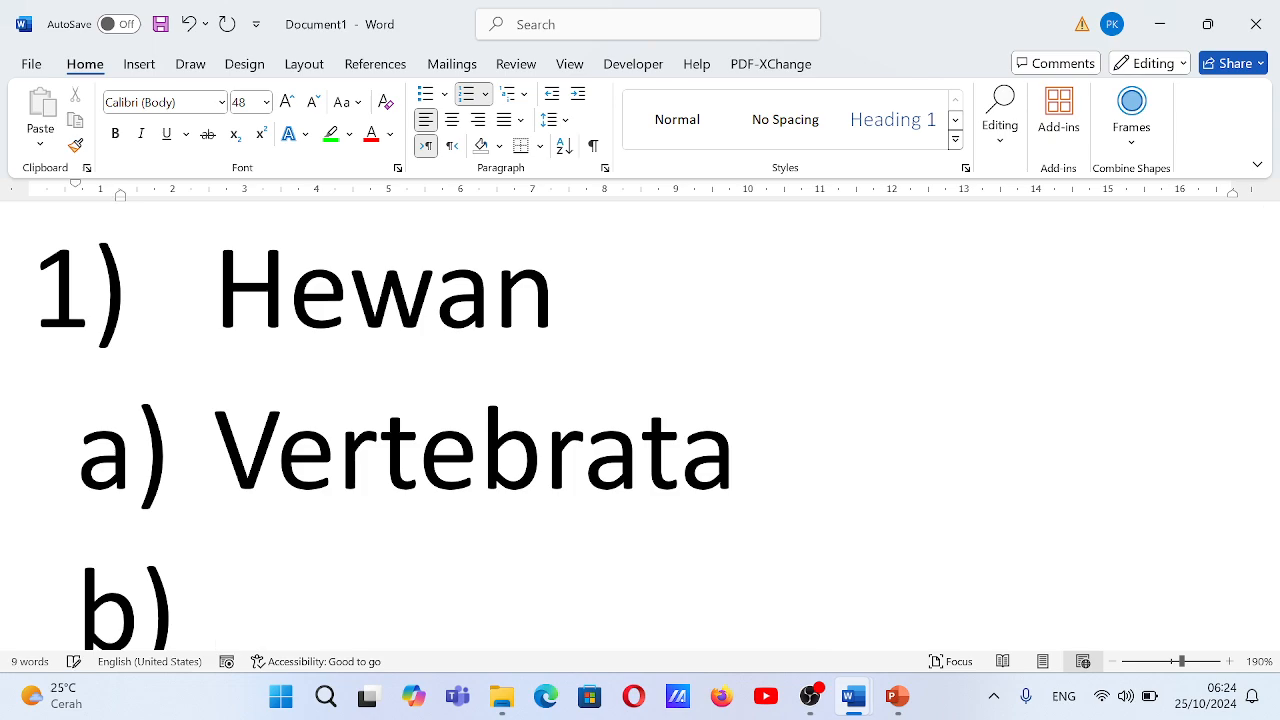
key("Tab")
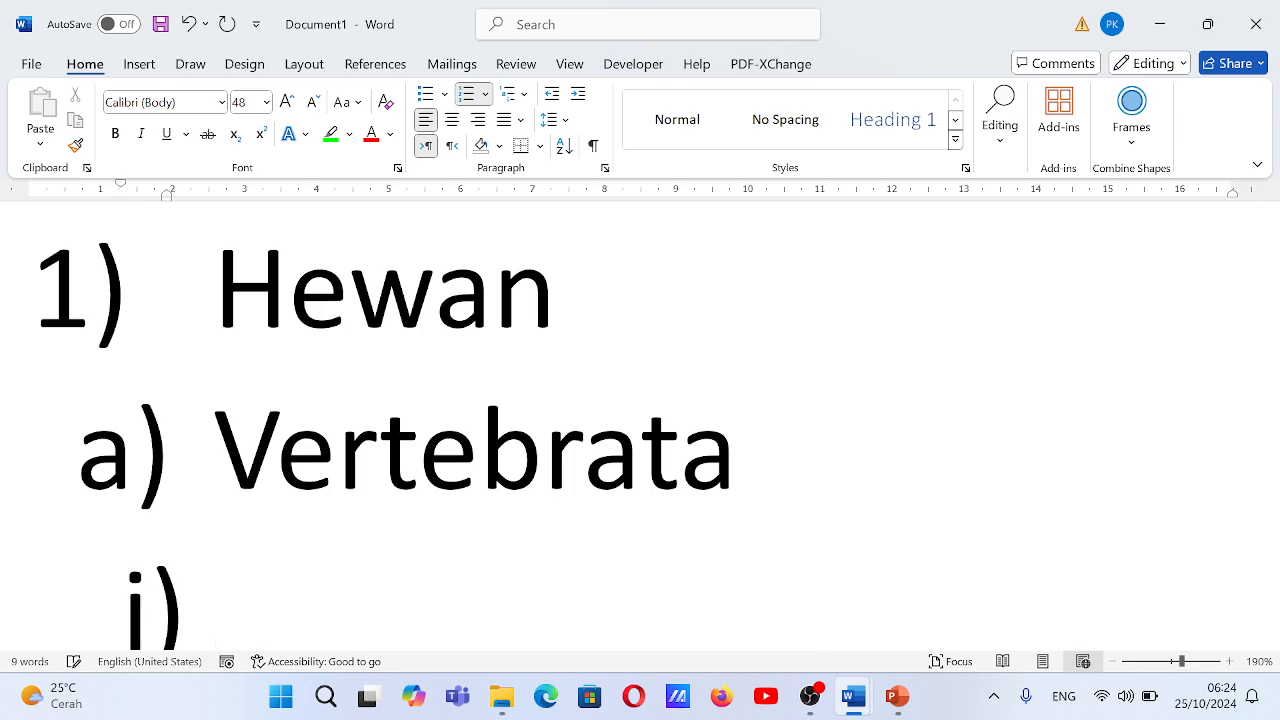
scroll(640, 426, "down", 1)
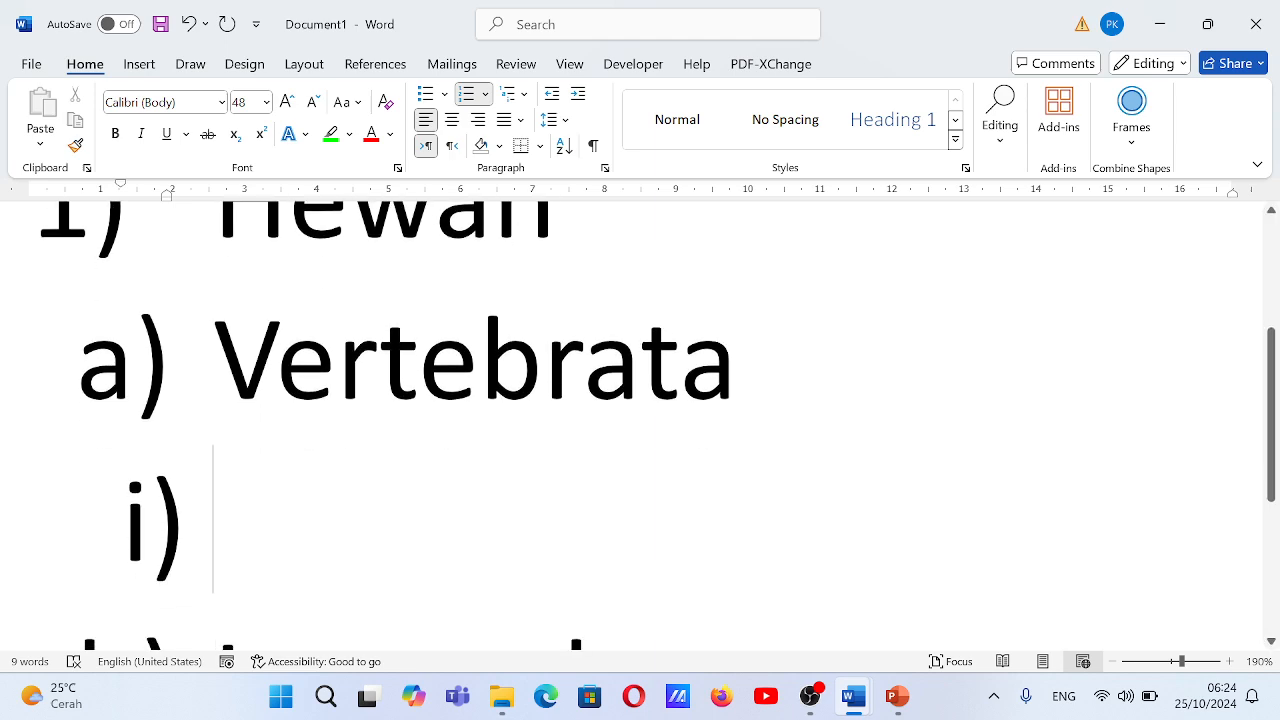
scroll(640, 426, "down", 1)
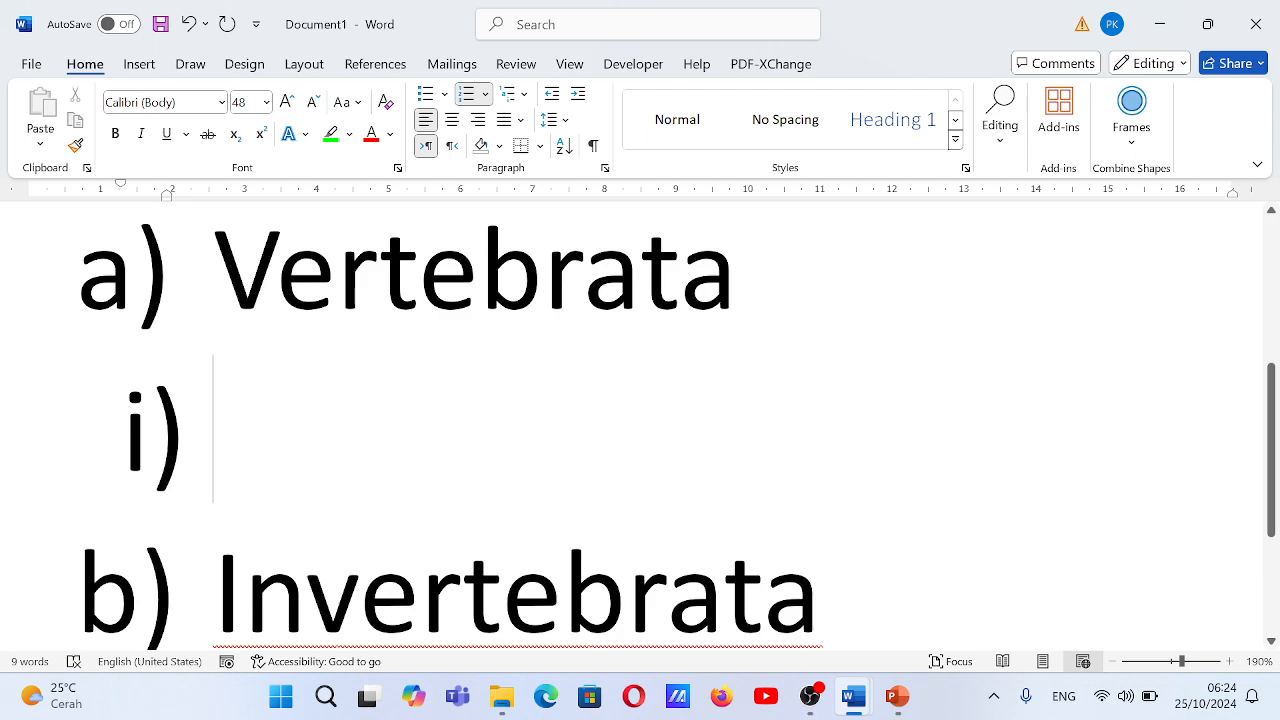
type("manu")
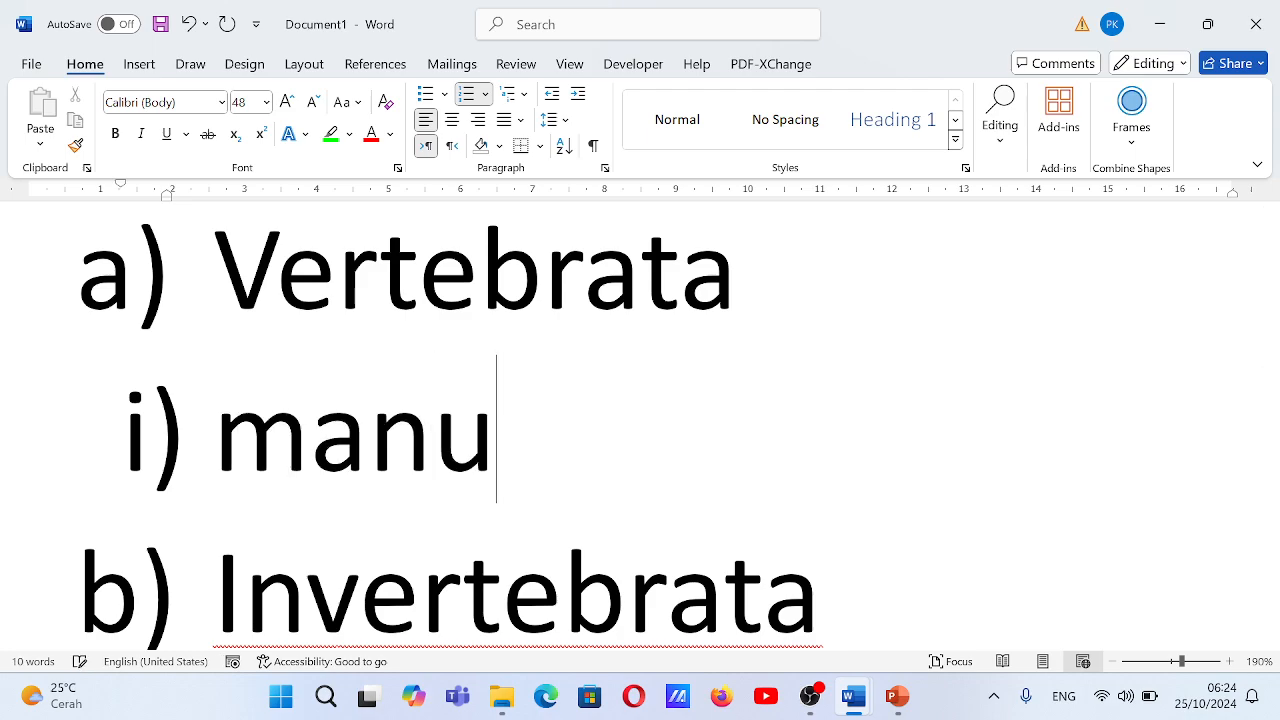
type("sia")
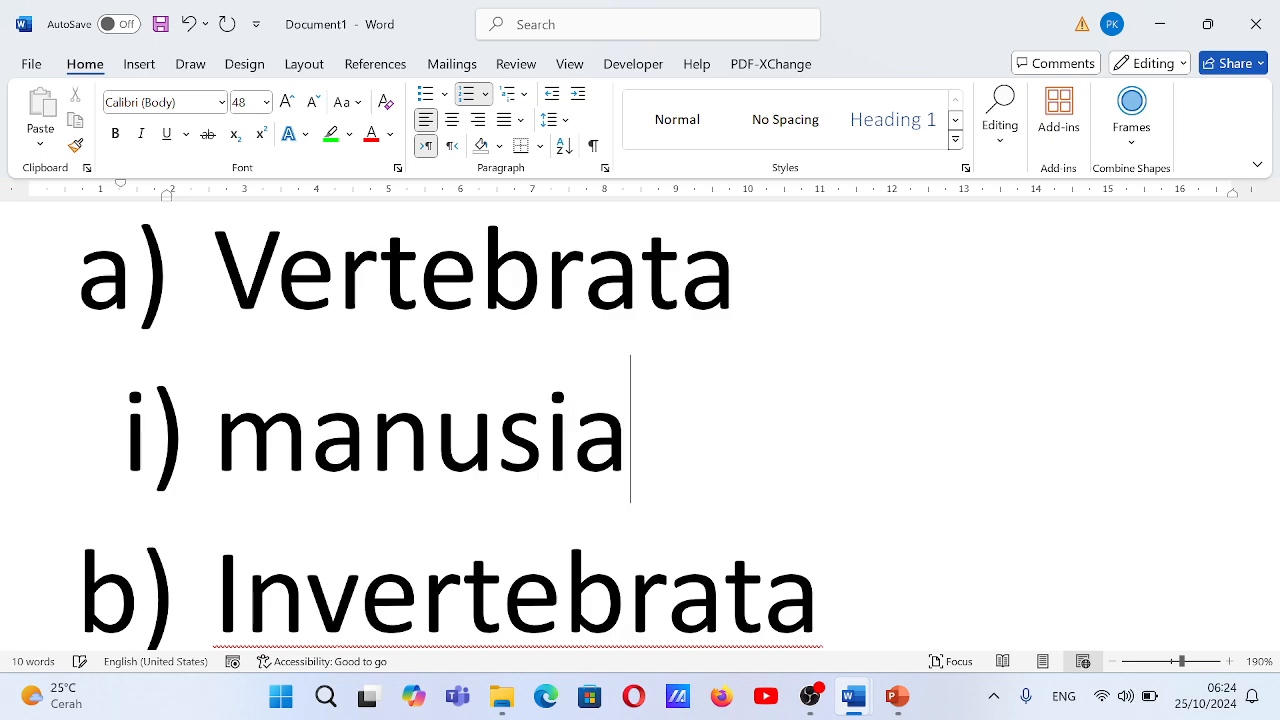
Add "Kerbau" as third-level item ii) below "Manusia"
key("Return")
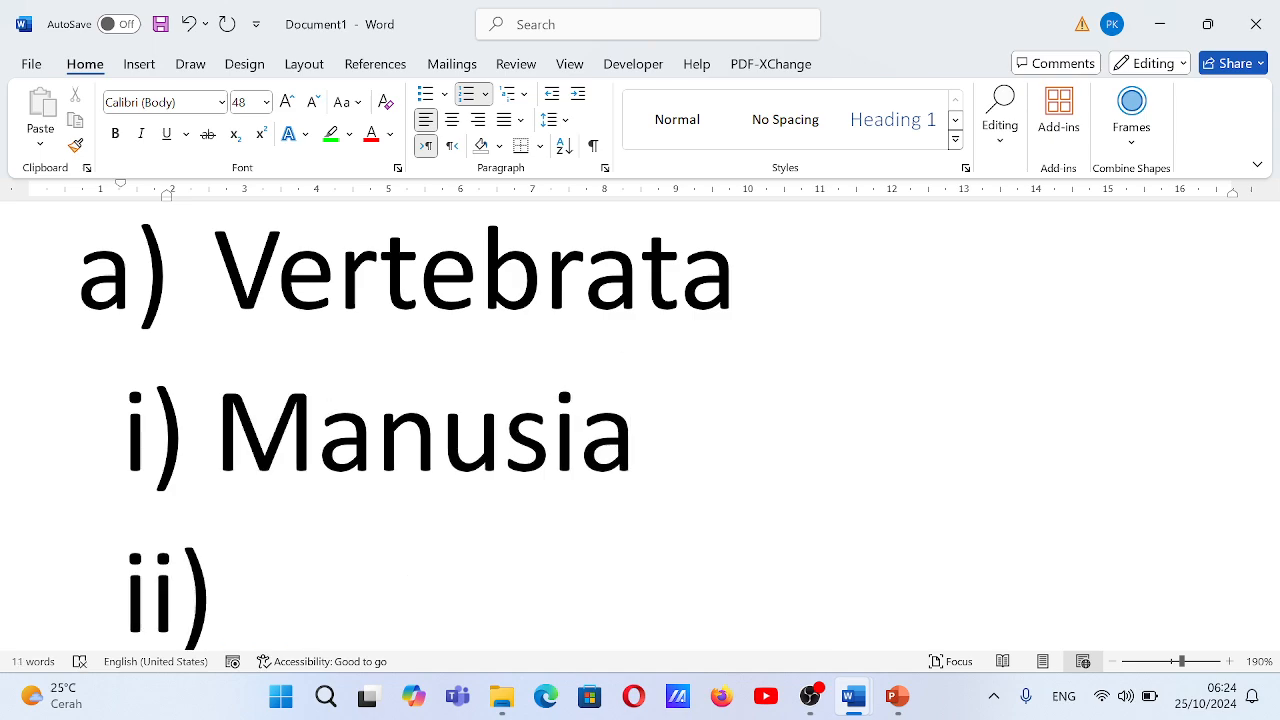
type("K")
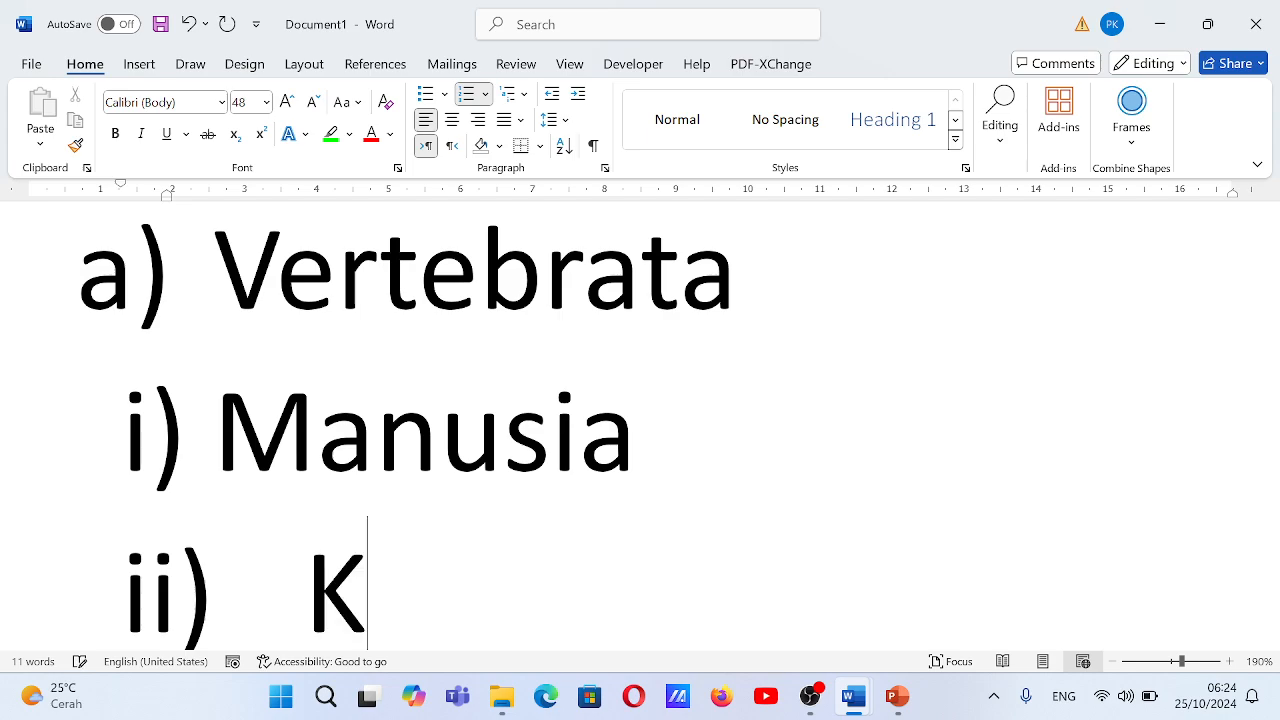
type("erbau")
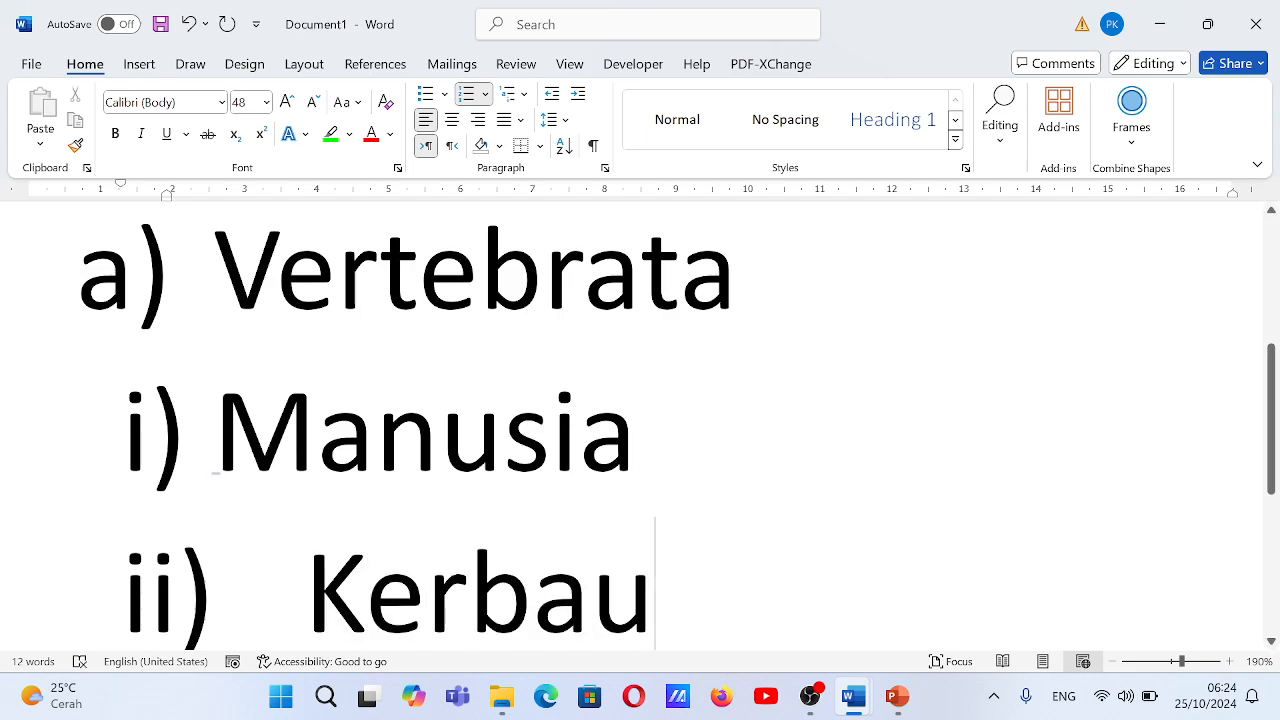
Review the outline from the title down to the third-level items under "Vertebrata"
scroll(640, 425, "down", 1)
scroll(640, 425, "down", 2)
scroll(640, 425, "up", 2)
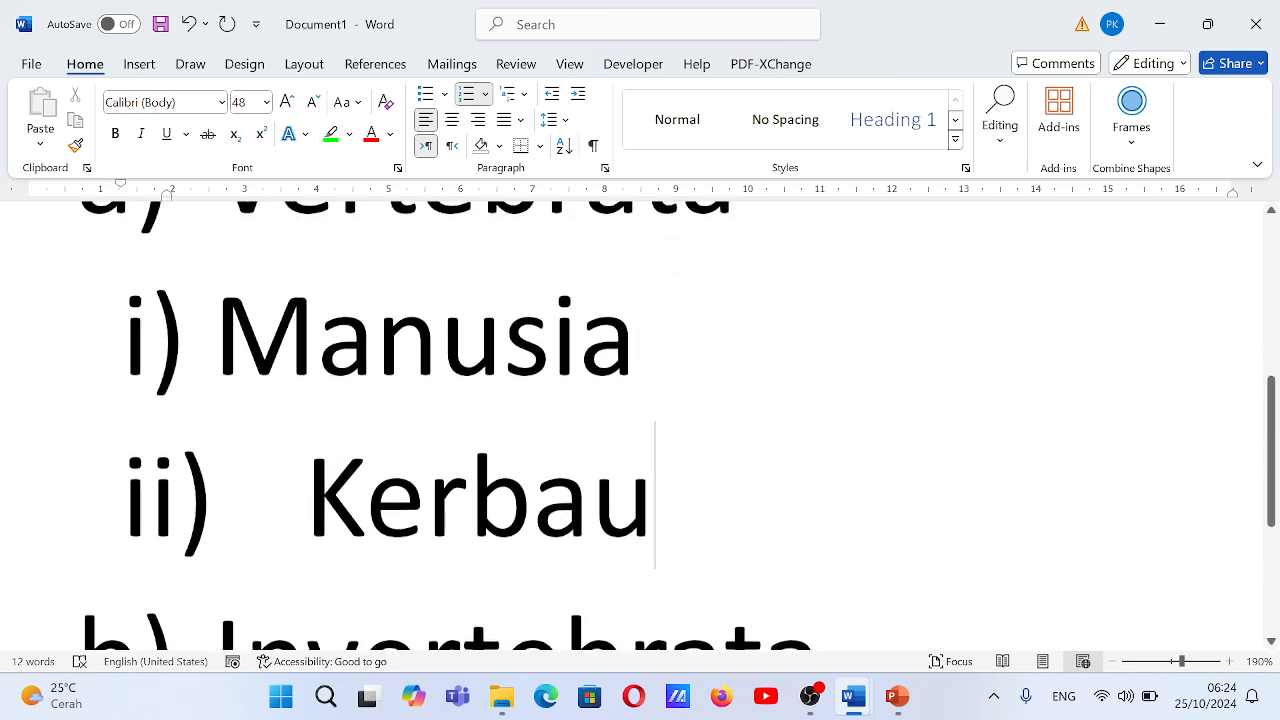
scroll(640, 425, "up", 4)
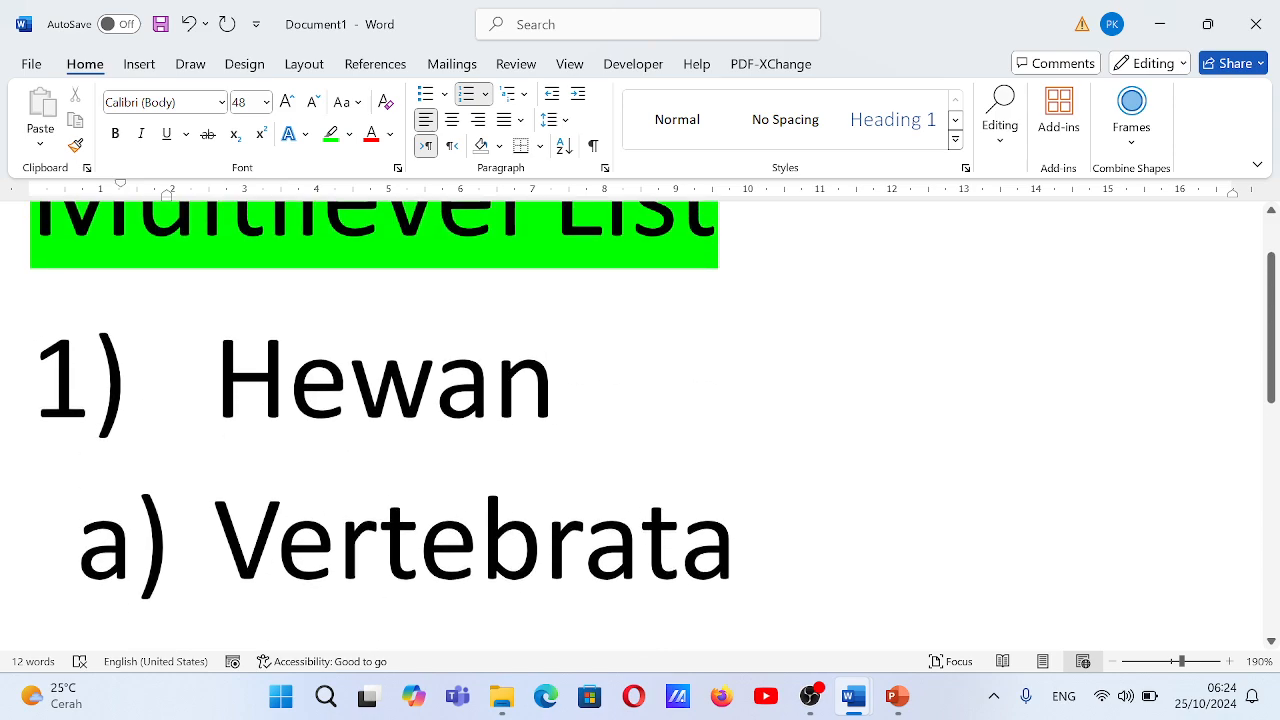
scroll(655, 627, "down", 2)
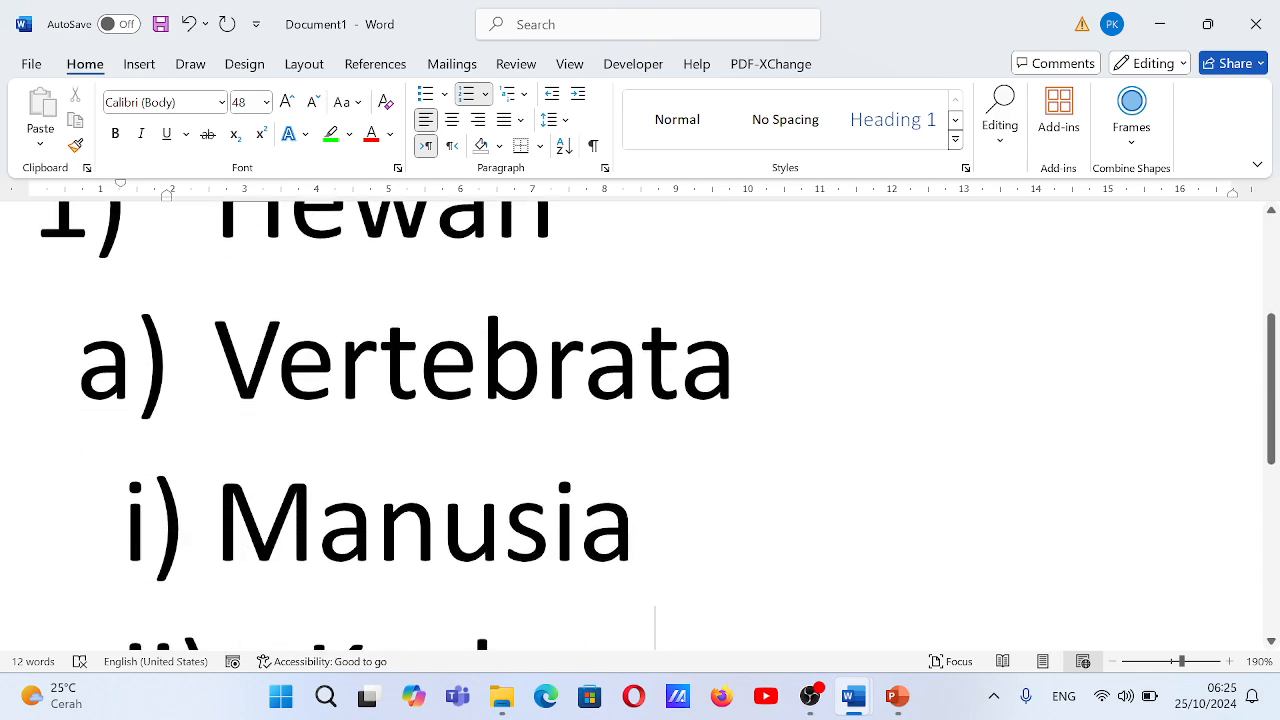
scroll(640, 425, "down", 2)
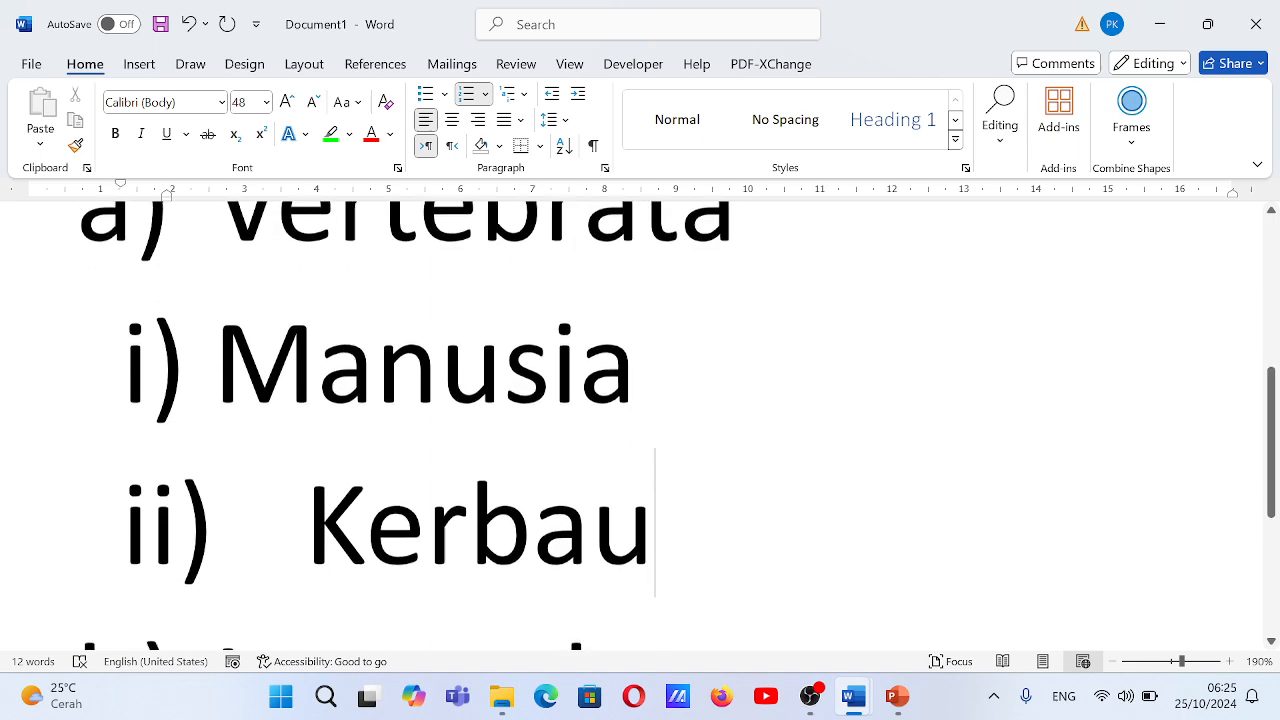
scroll(640, 425, "up", 1)
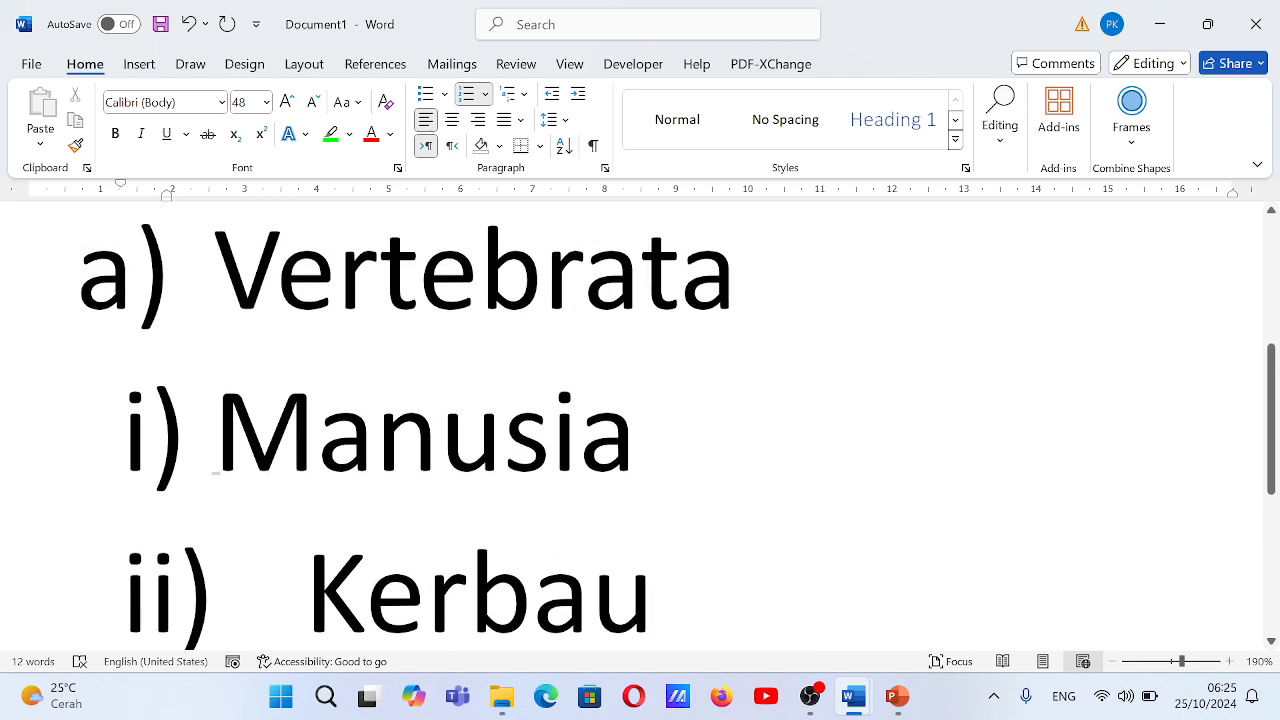
Add an empty item below "Invertebrata" and demote it to third-level i)
scroll(640, 425, "down", 1)
scroll(640, 425, "down", 1)
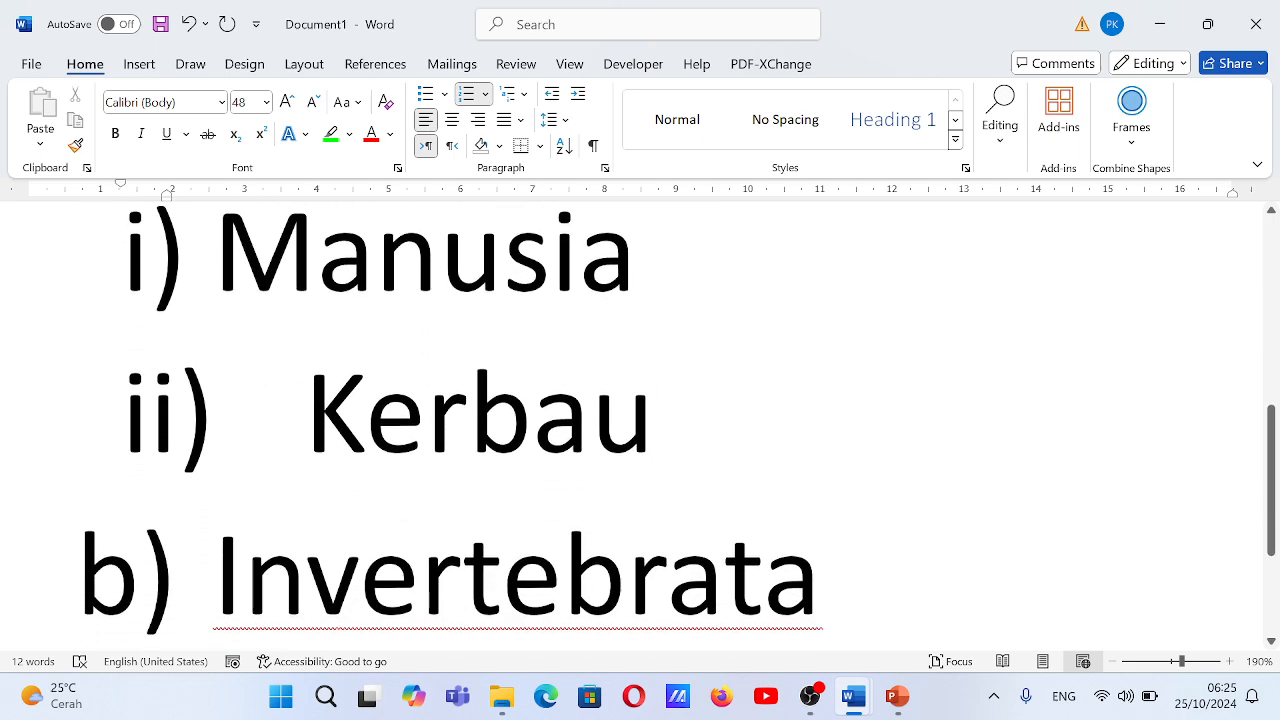
scroll(640, 425, "down", 1)
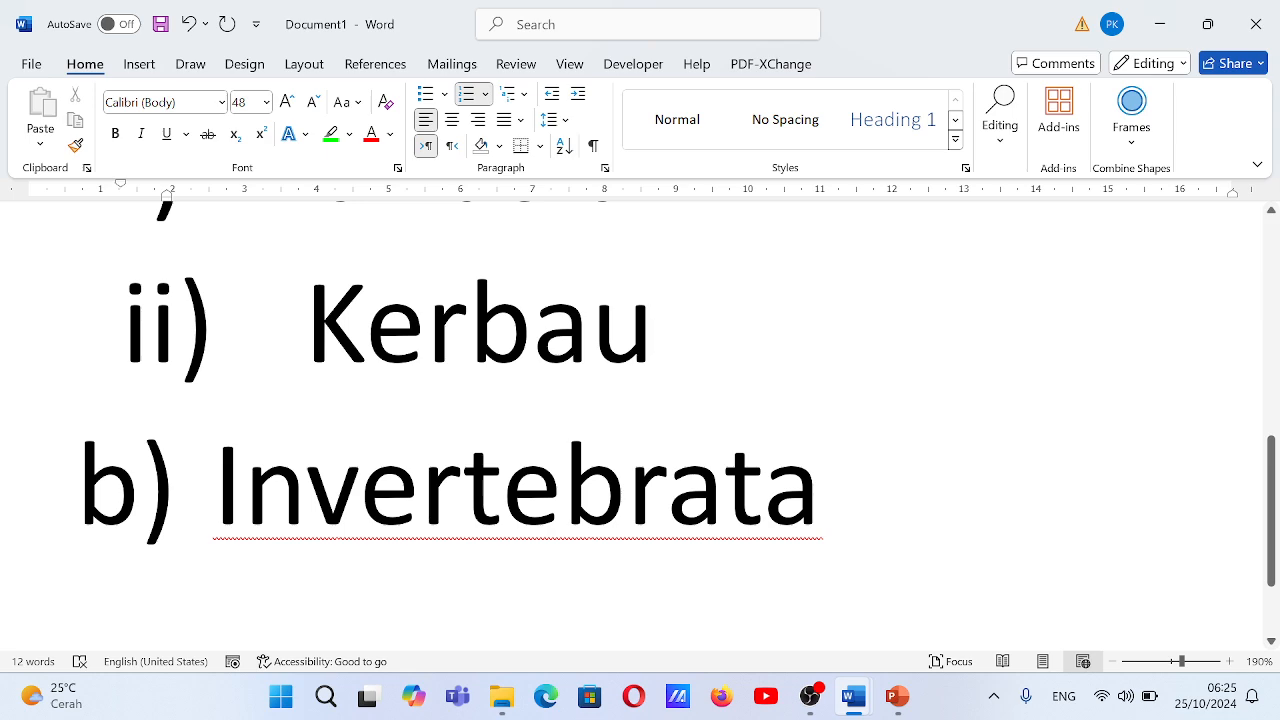
left_click(821, 484)
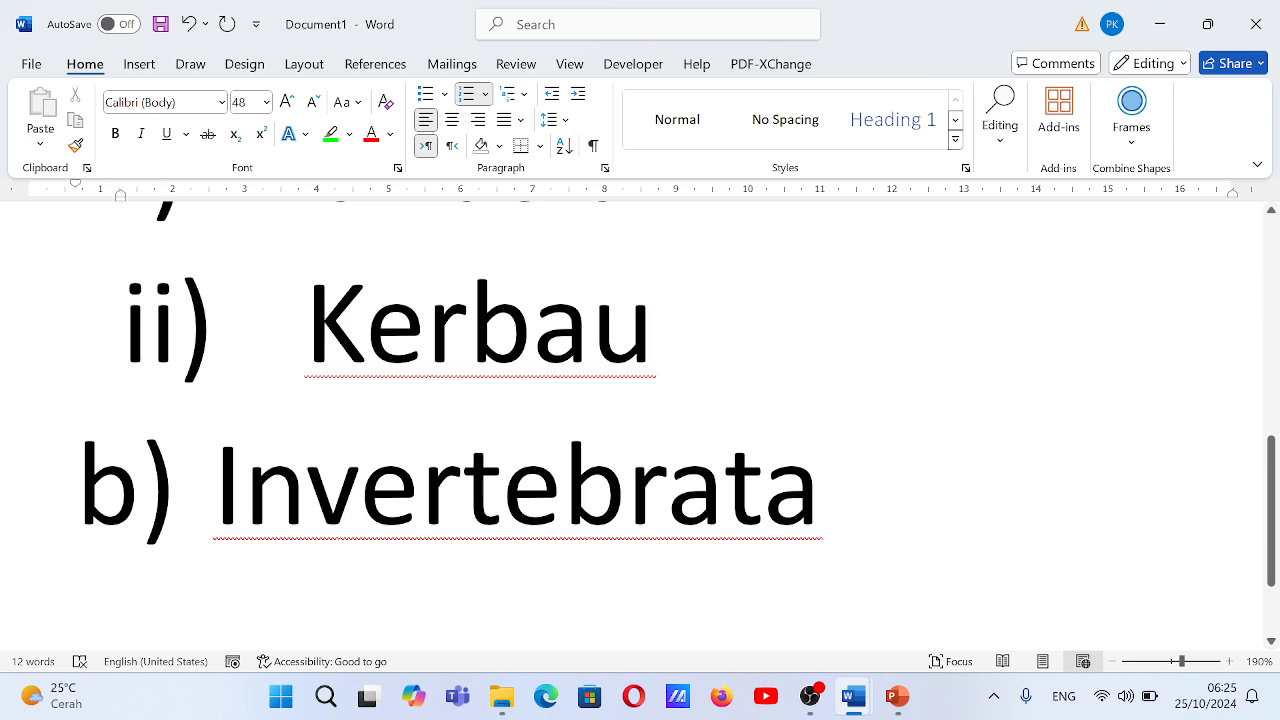
key("Return")
key("Tab")
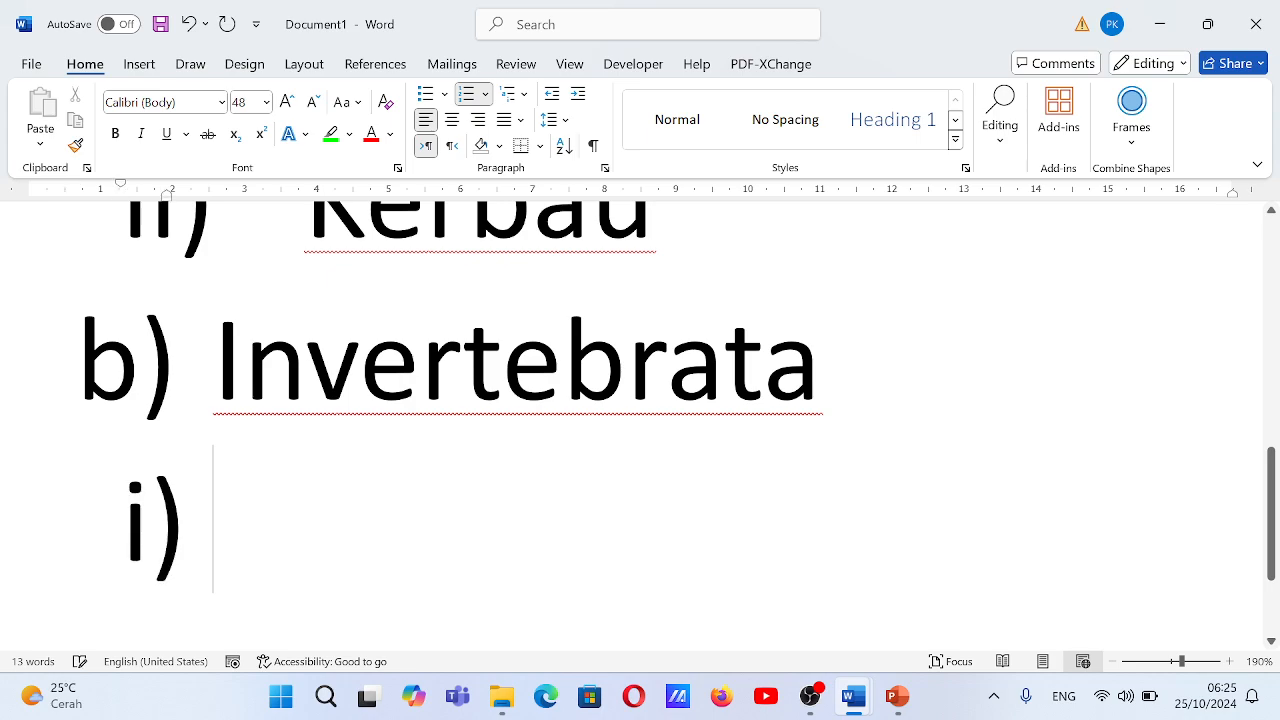
Enter "Cacing" as the text of third-level item i) under "Invertebrata"
scroll(640, 425, "up", 3)
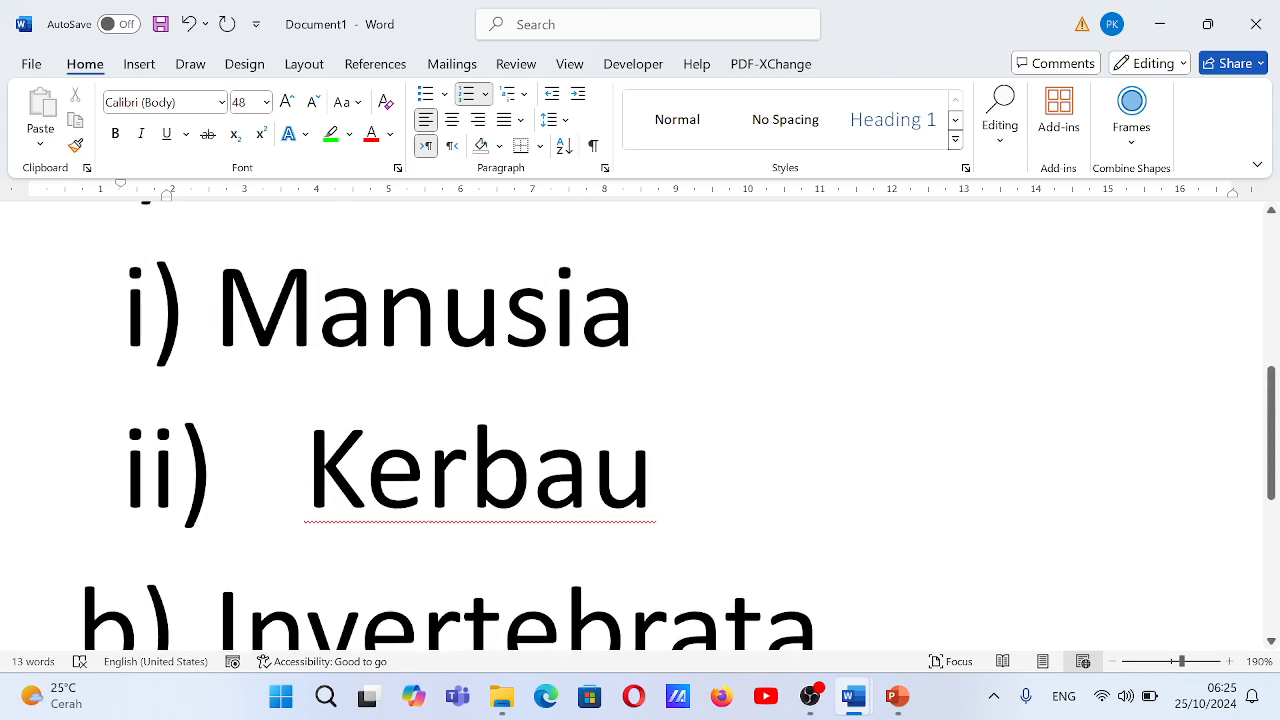
scroll(640, 425, "down", 3)
scroll(640, 425, "up", 2)
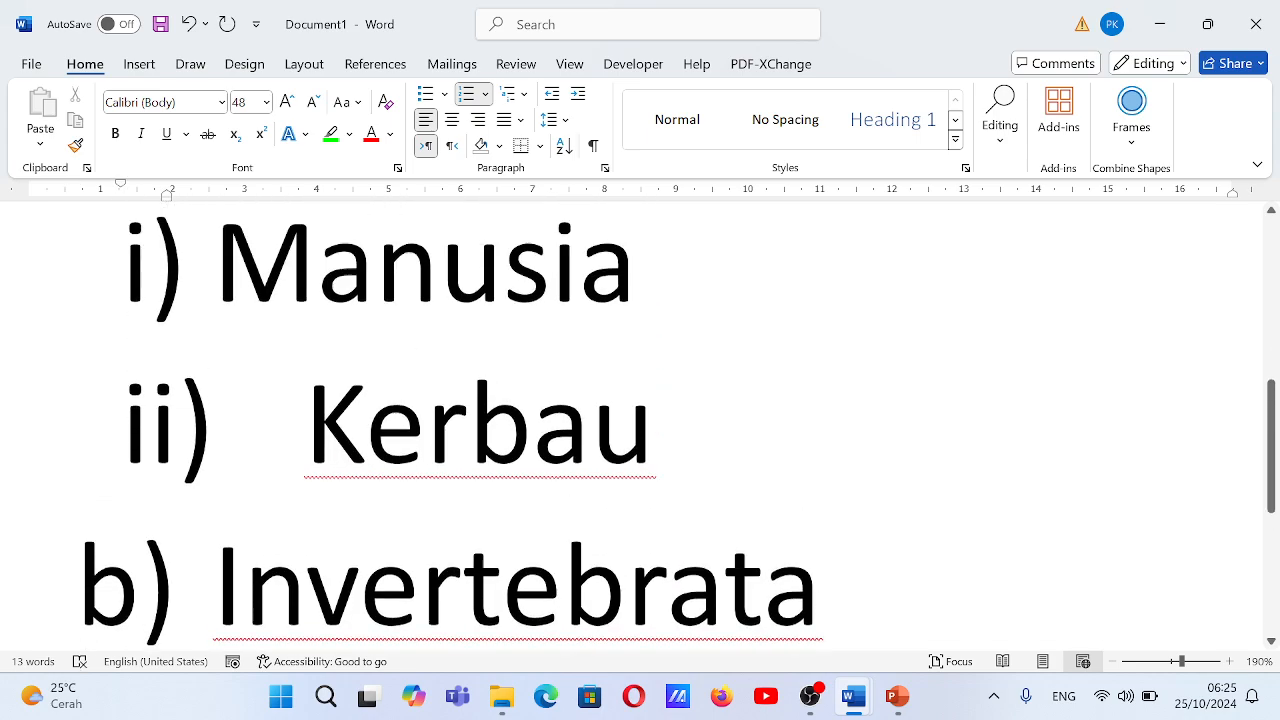
scroll(640, 425, "up", 1)
scroll(640, 425, "down", 4)
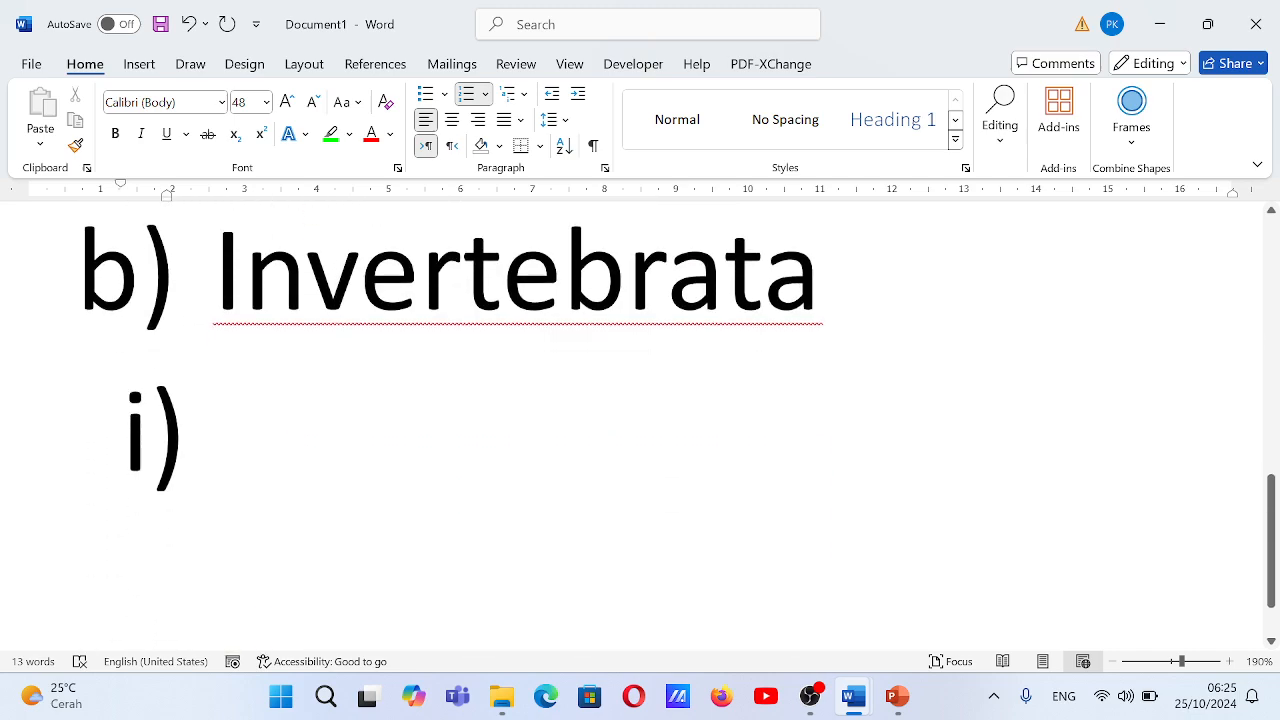
scroll(640, 425, "up", 2)
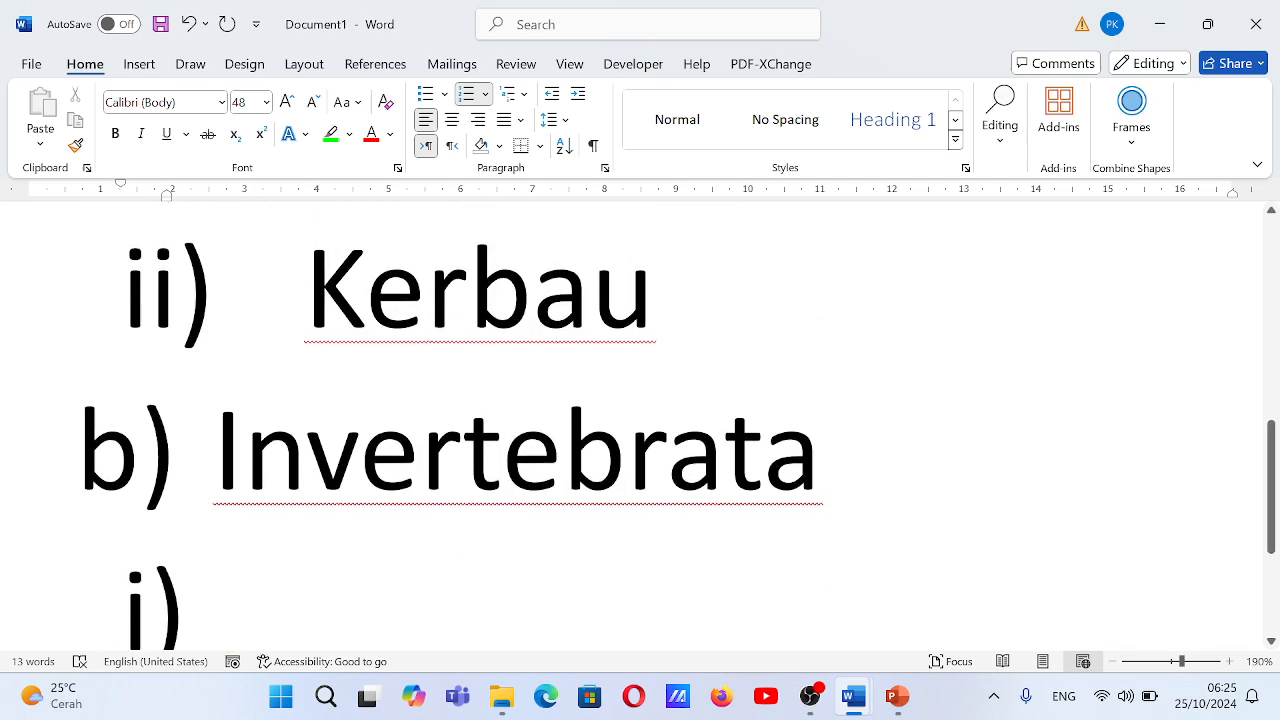
type("Cacing")
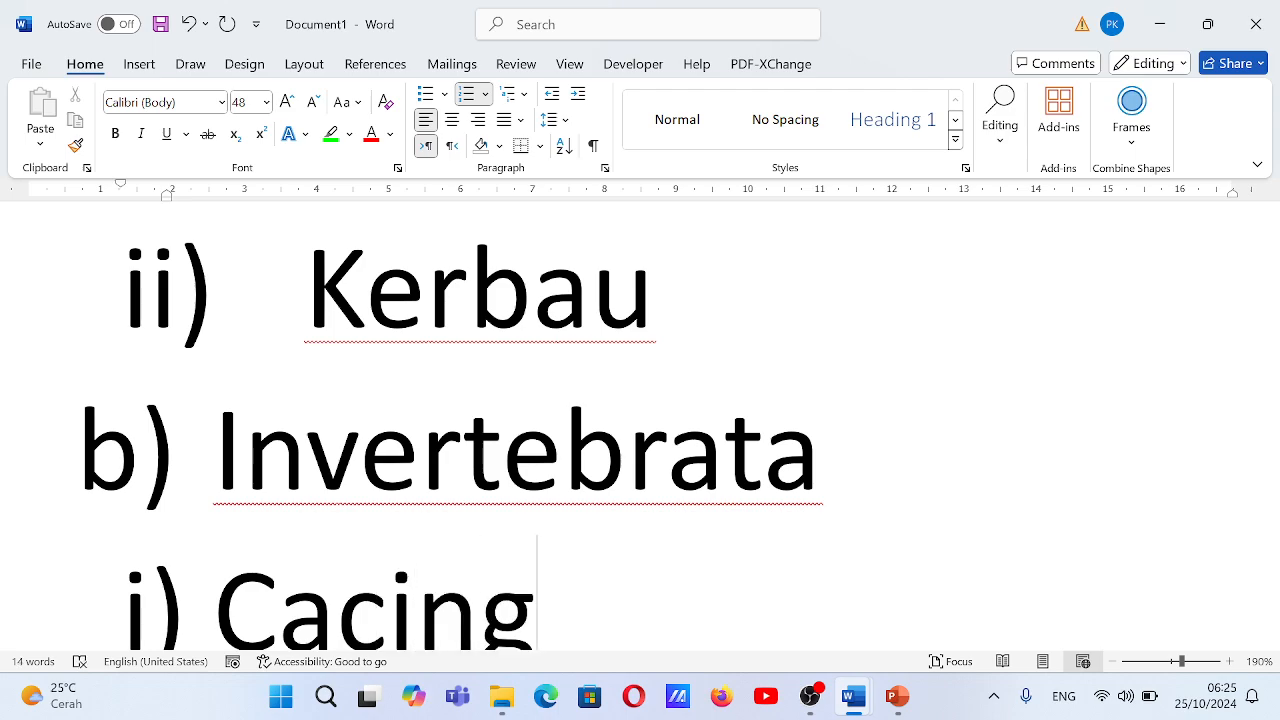
Add "Serangga" as third-level item ii) below "Cacing", with an empty item iii) beneath it
key("Return")
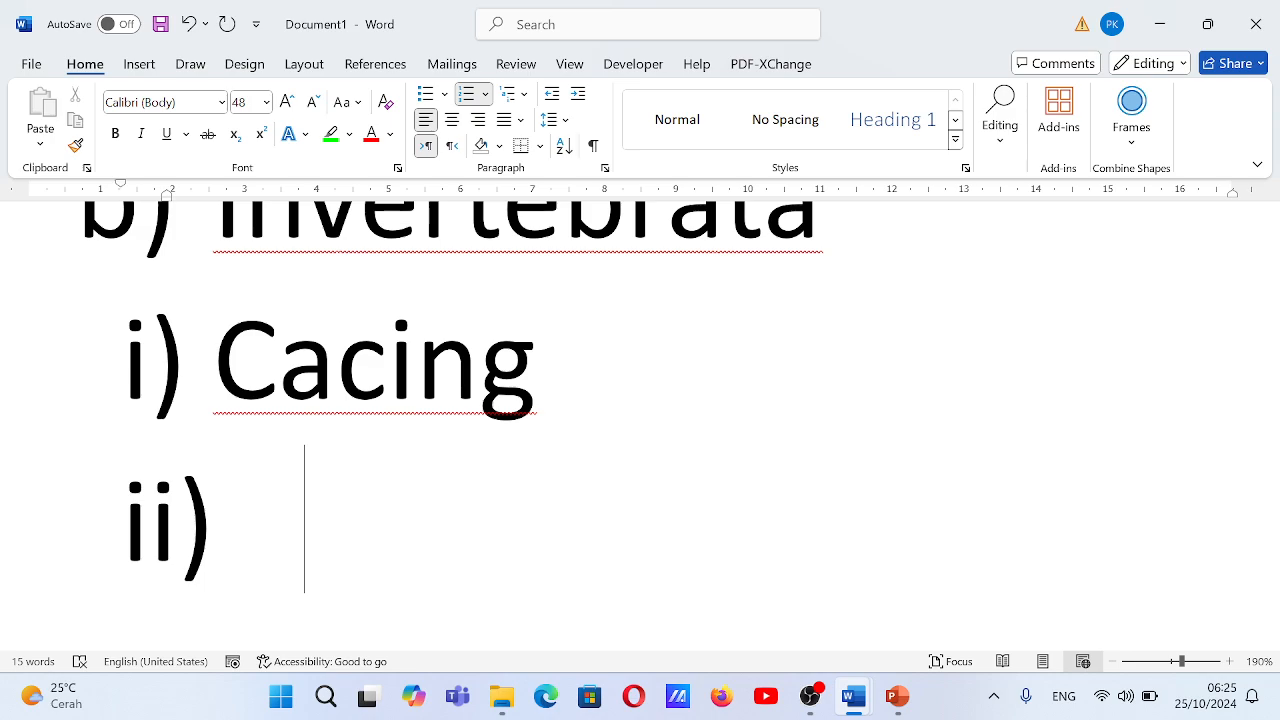
scroll(680, 425, "up", 5)
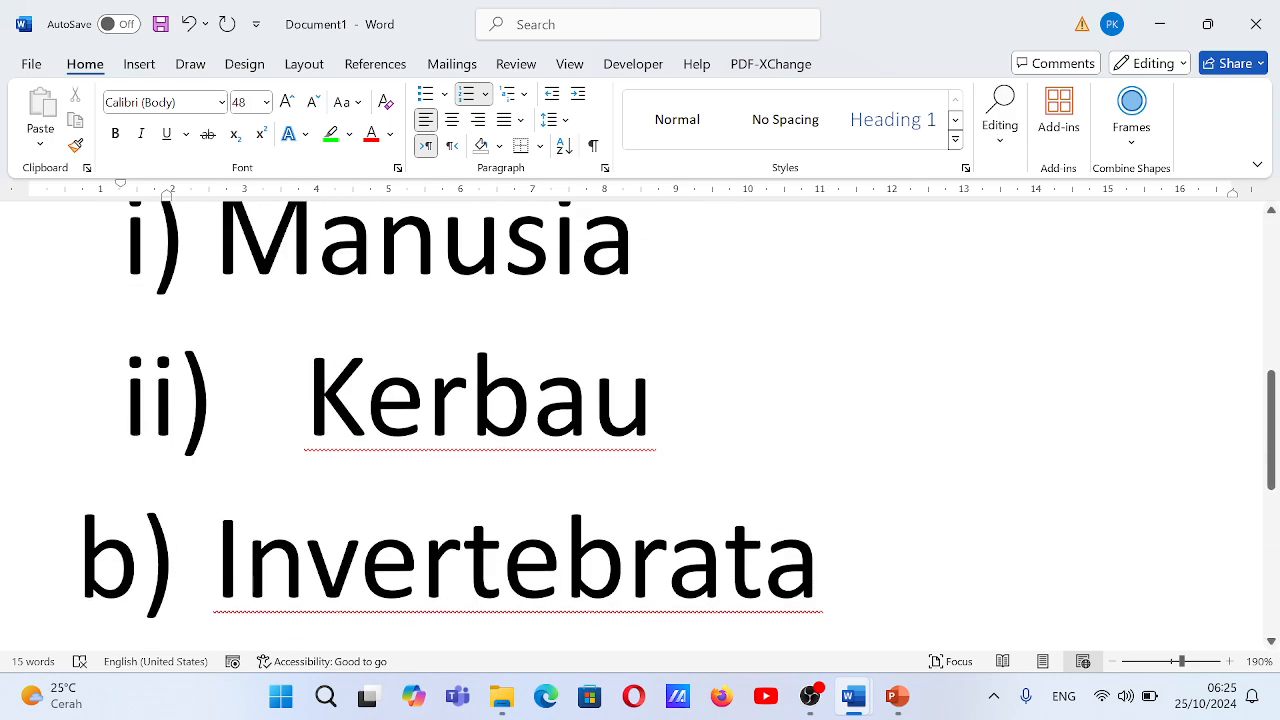
scroll(640, 425, "down", 1)
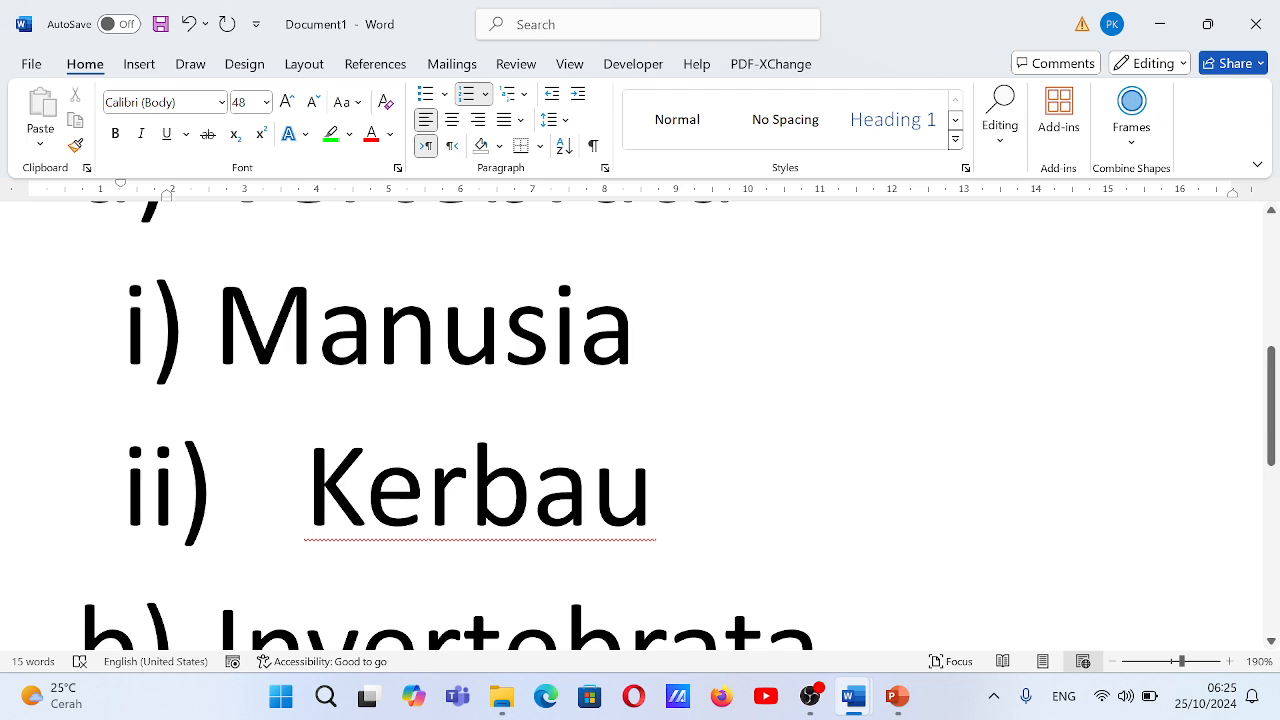
scroll(680, 425, "down", 3)
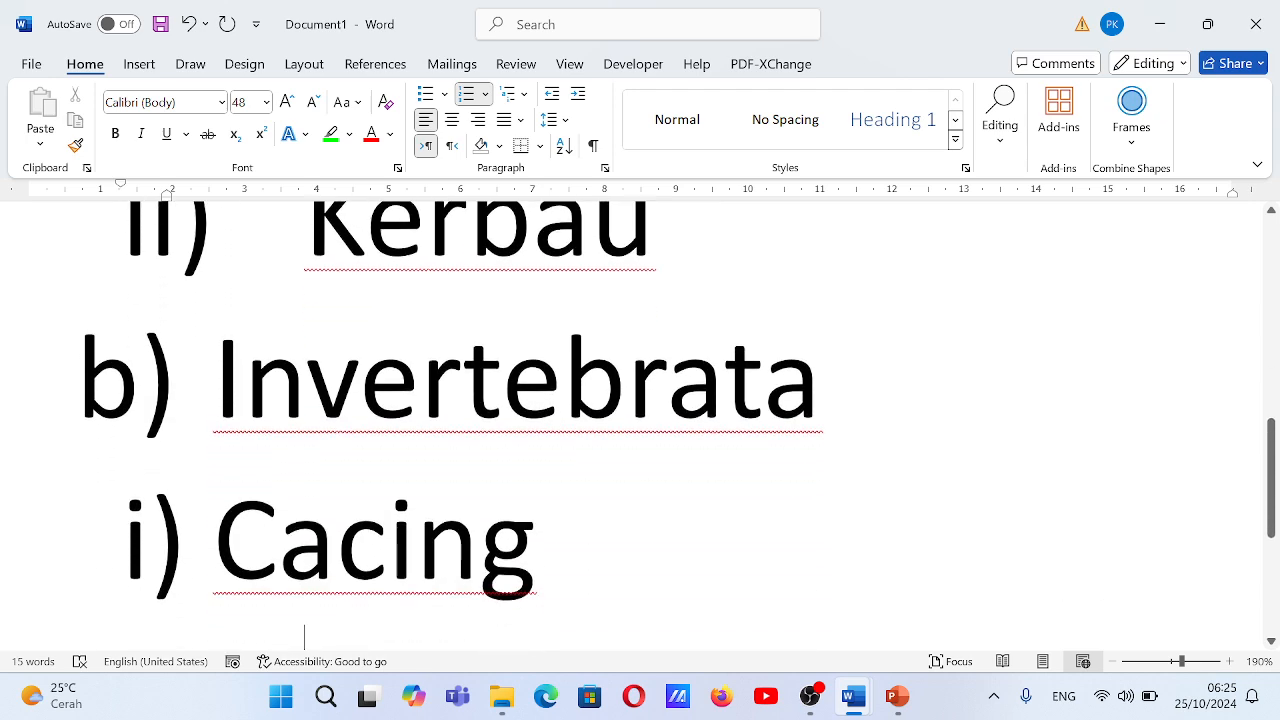
scroll(640, 425, "down", 2)
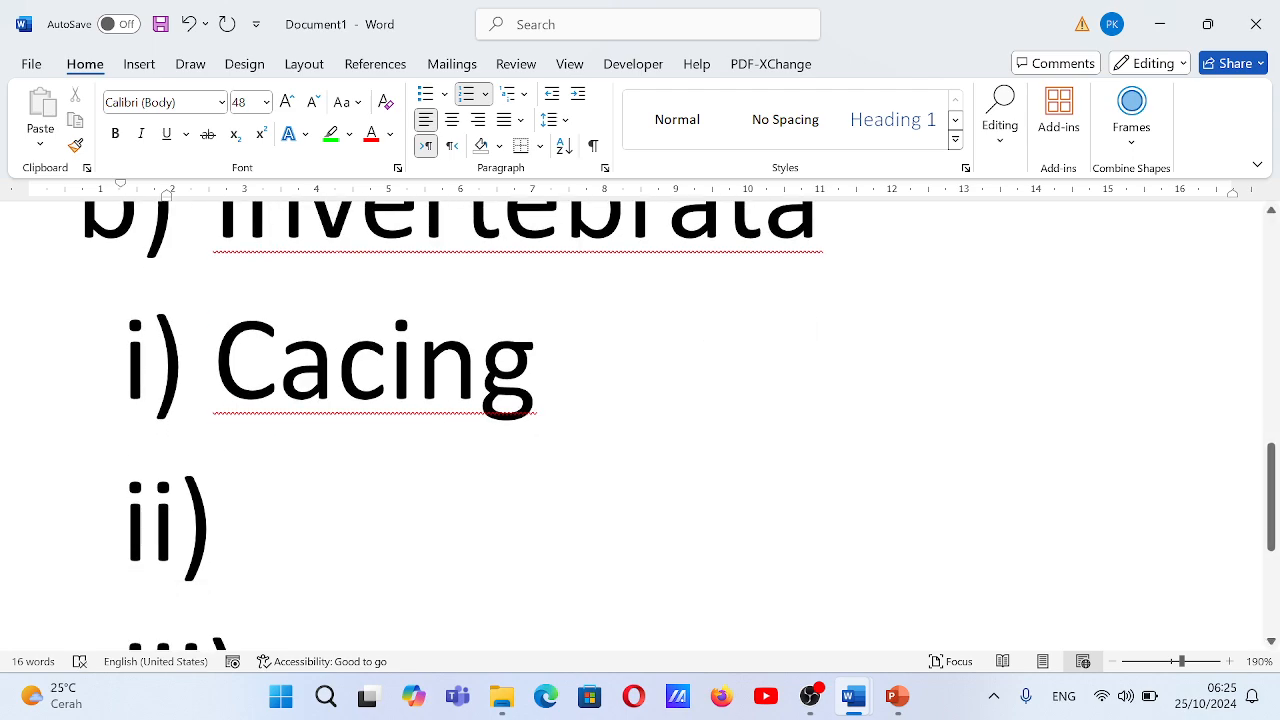
type("Serang")
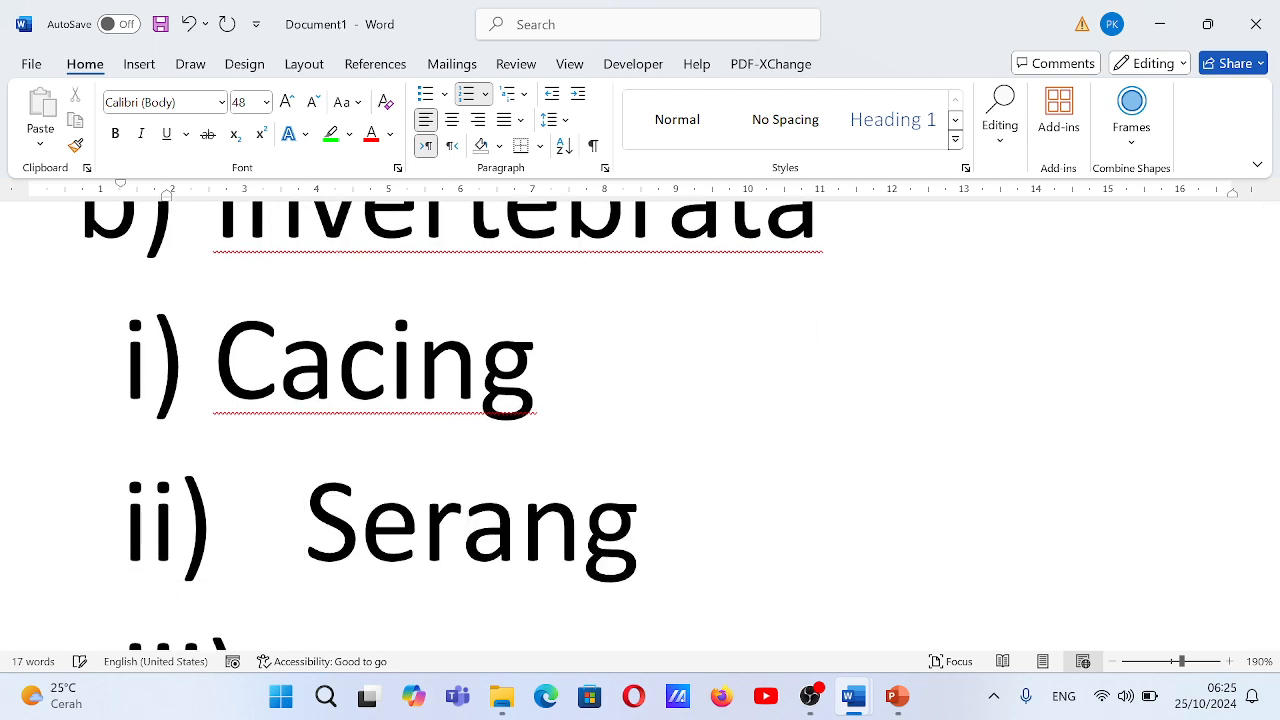
type("ga")
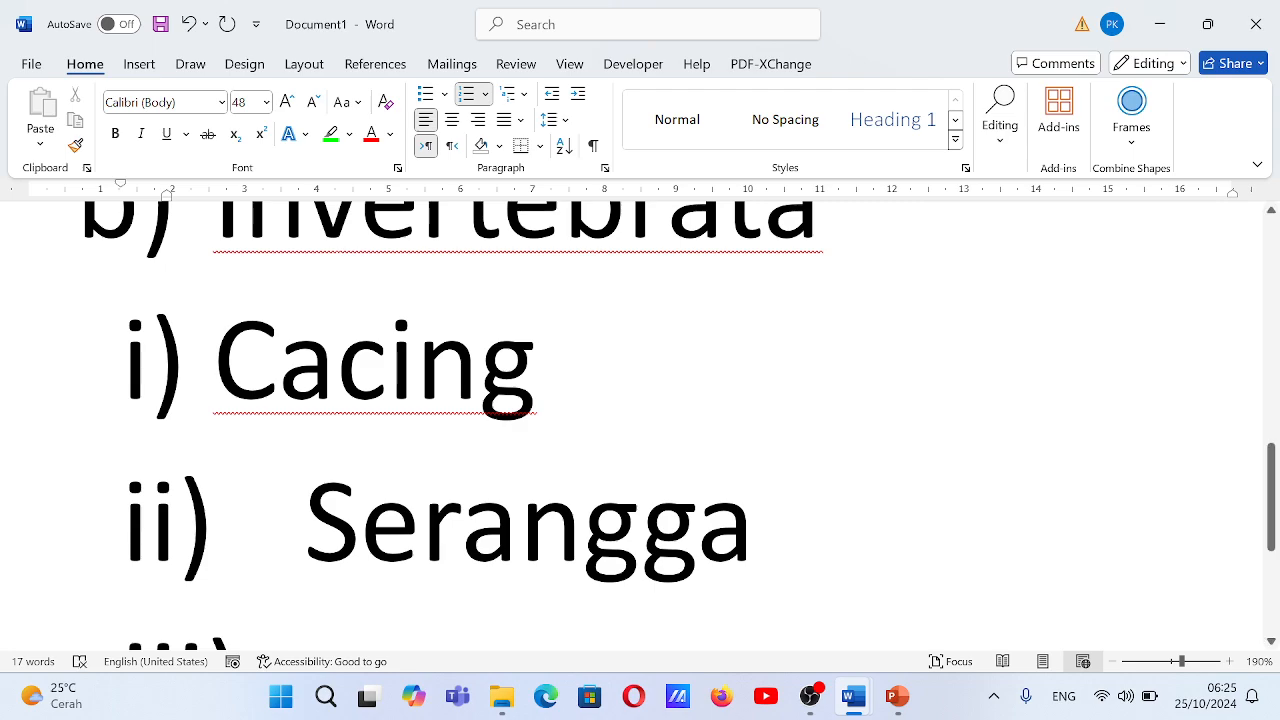
Look over the available multilevel list library formats and close the gallery without applying another format
scroll(640, 420, "up", 2)
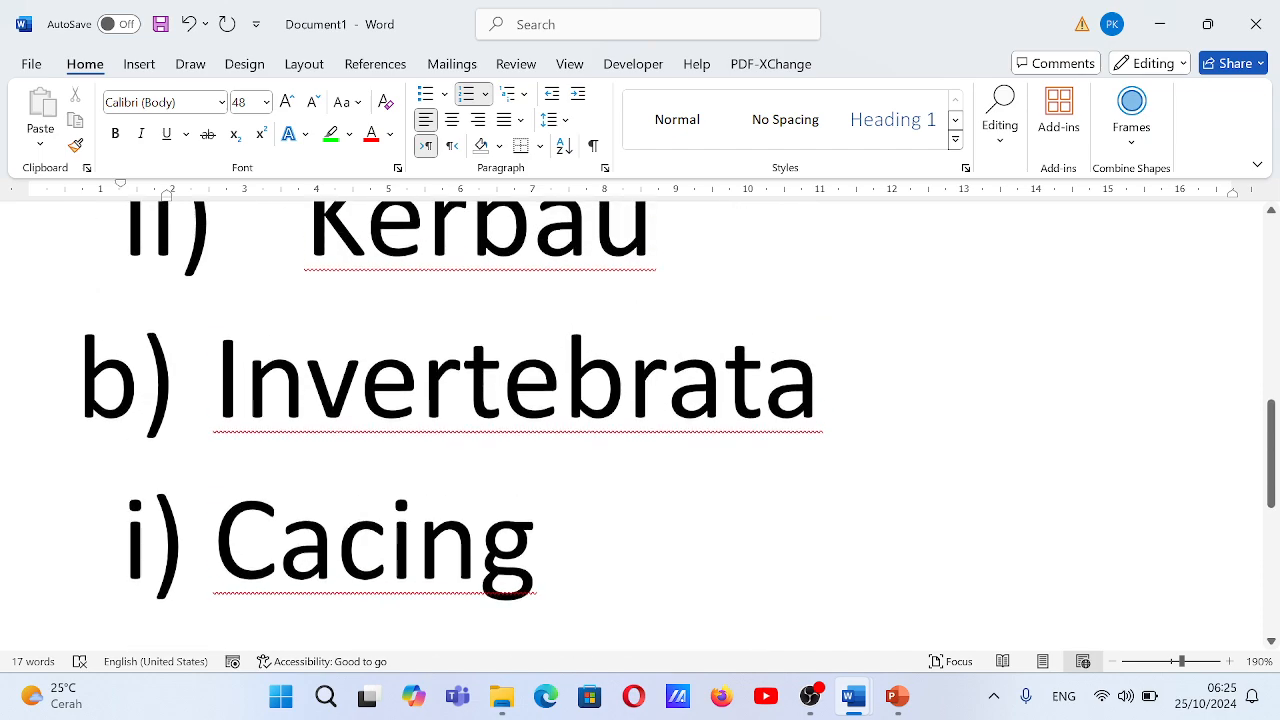
scroll(640, 420, "up", 2)
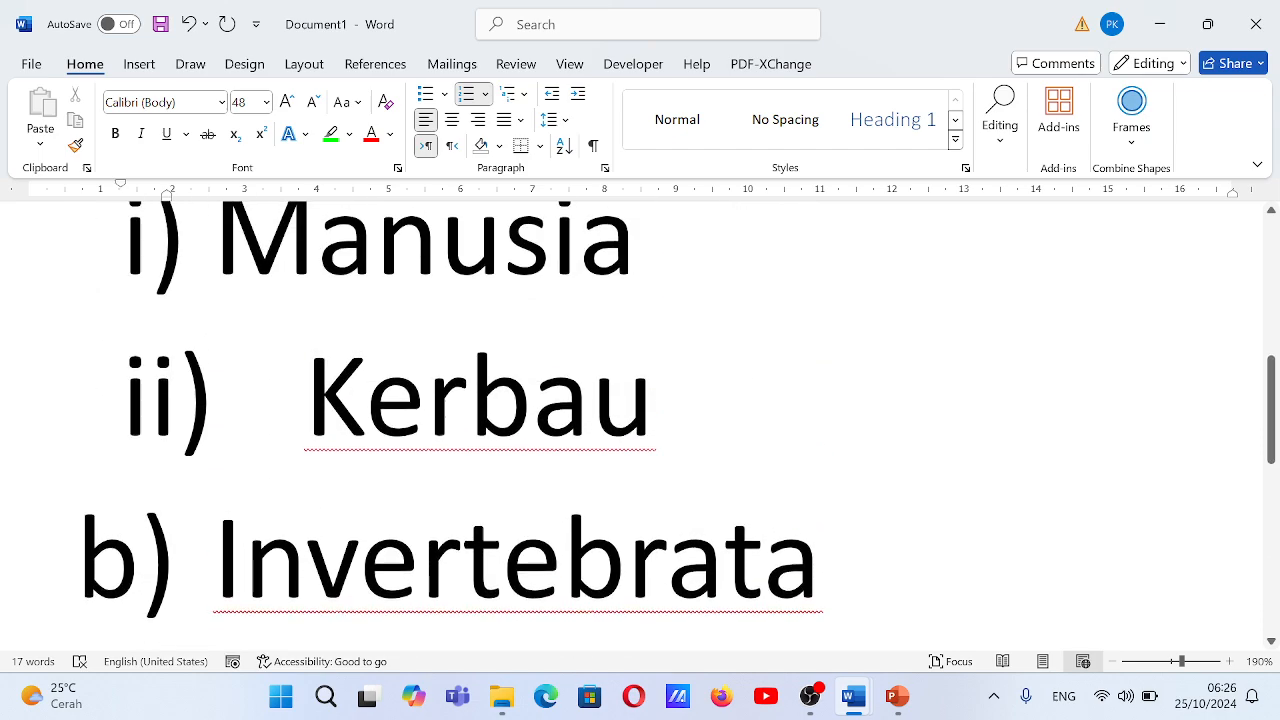
left_click(526, 96)
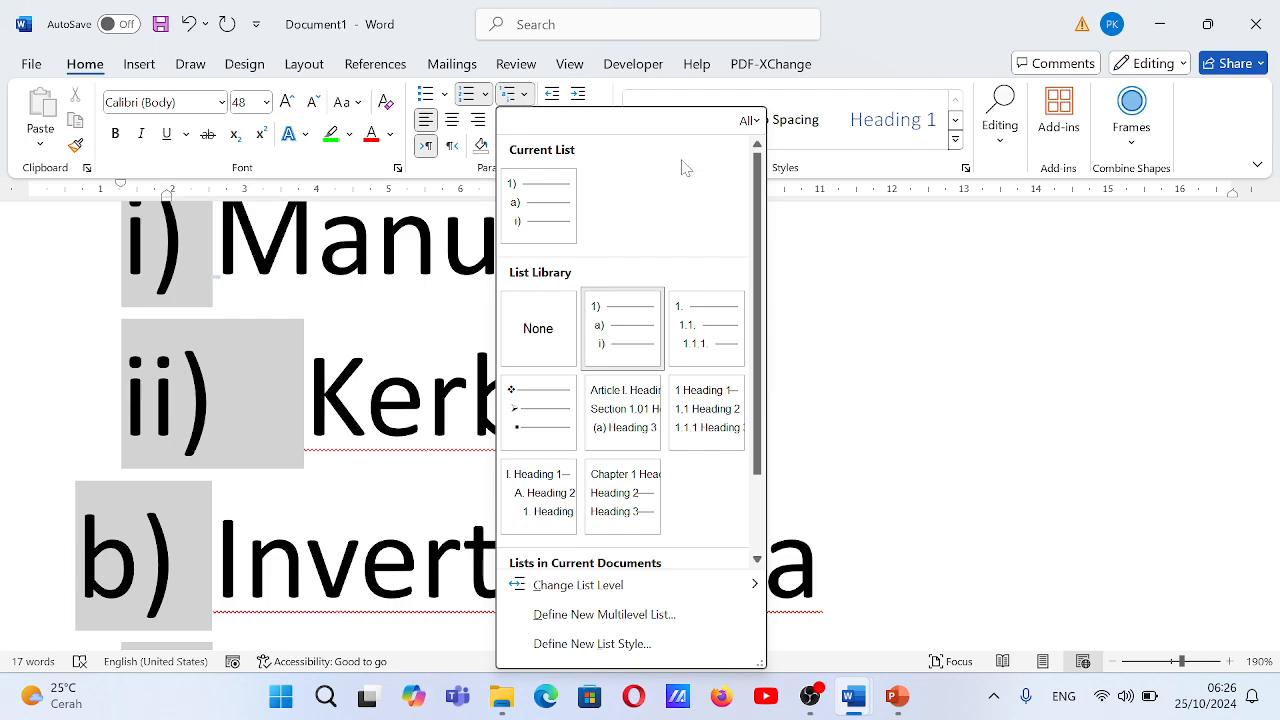
left_click(814, 283)
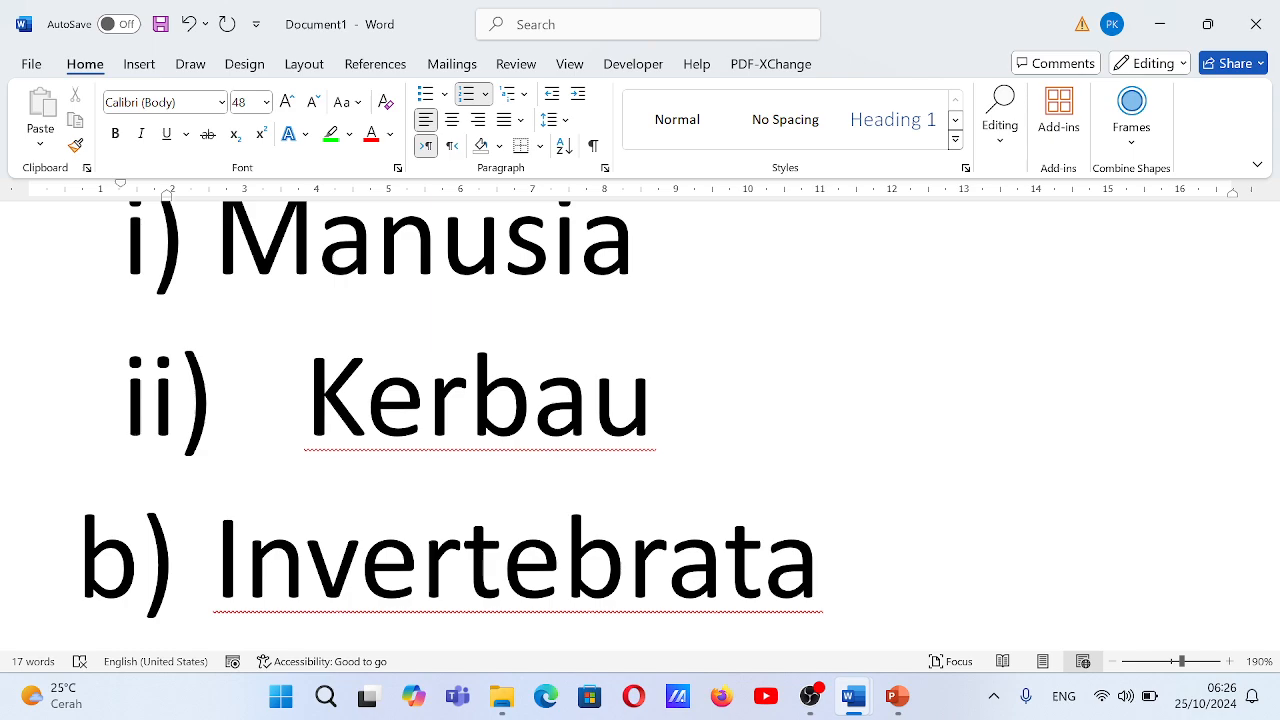
key("Down")
key("Down")
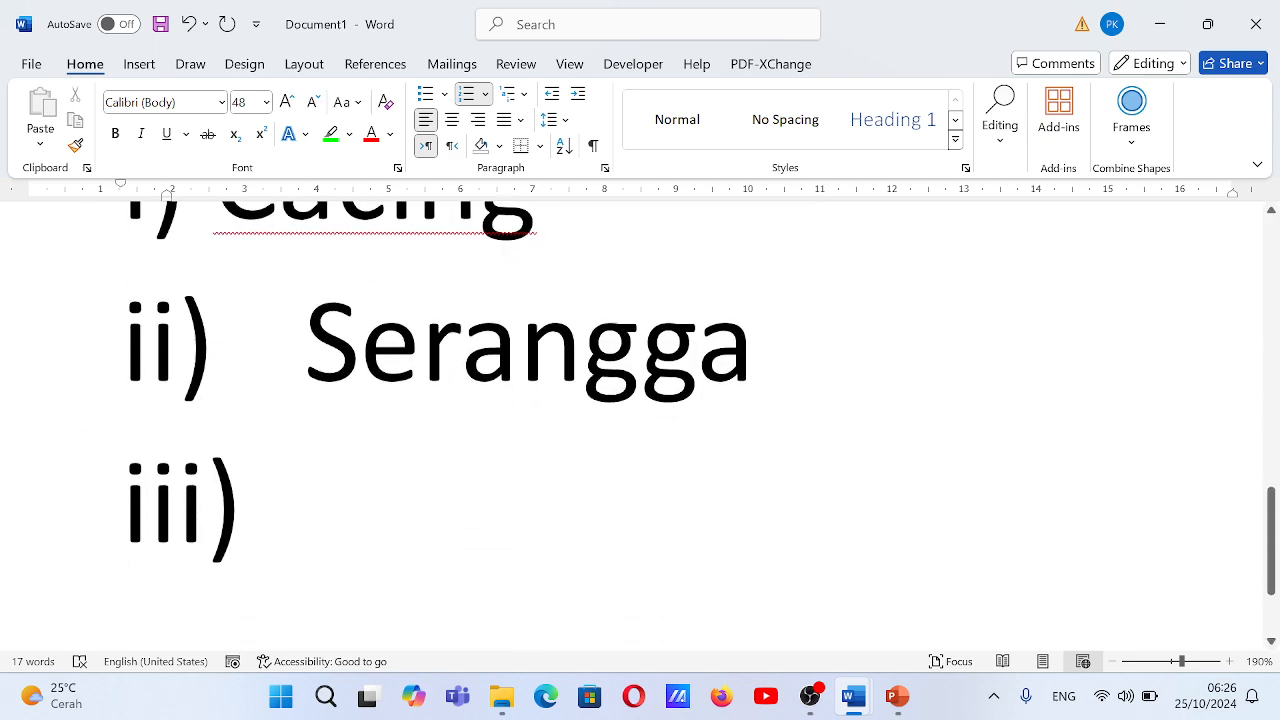
scroll(640, 420, "up", 4)
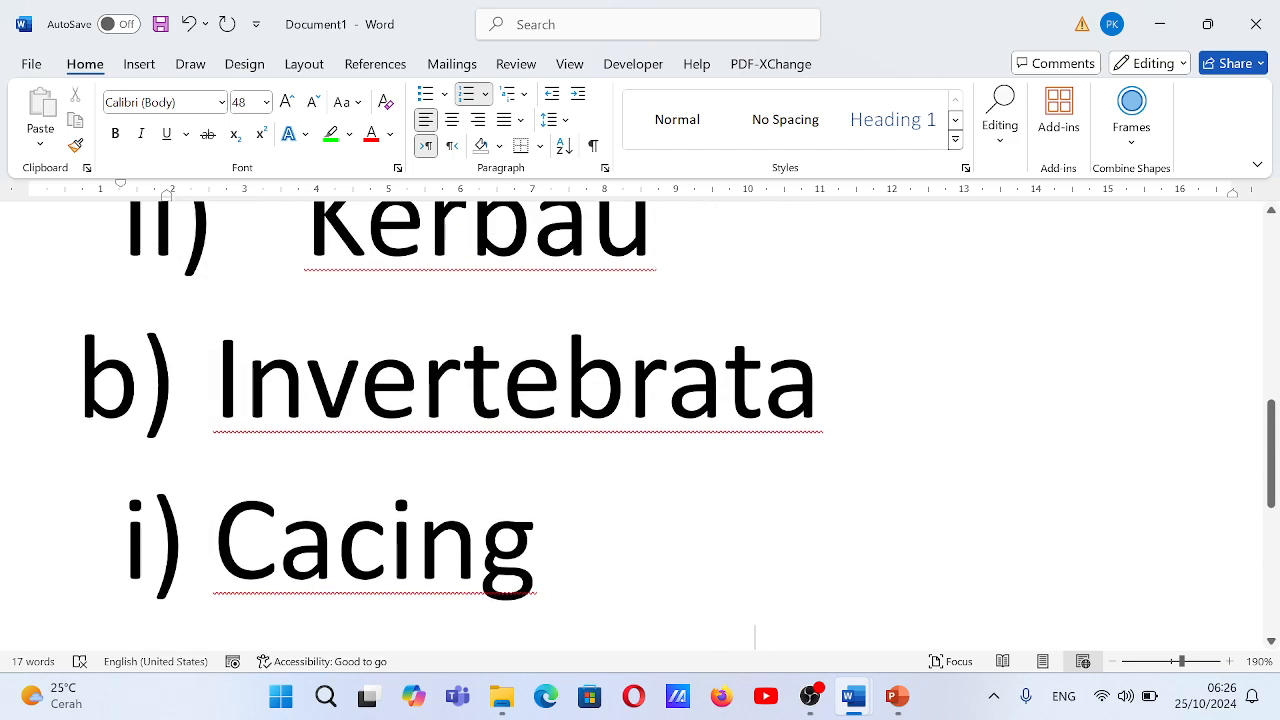
scroll(640, 420, "up", 1)
scroll(640, 420, "up", 2)
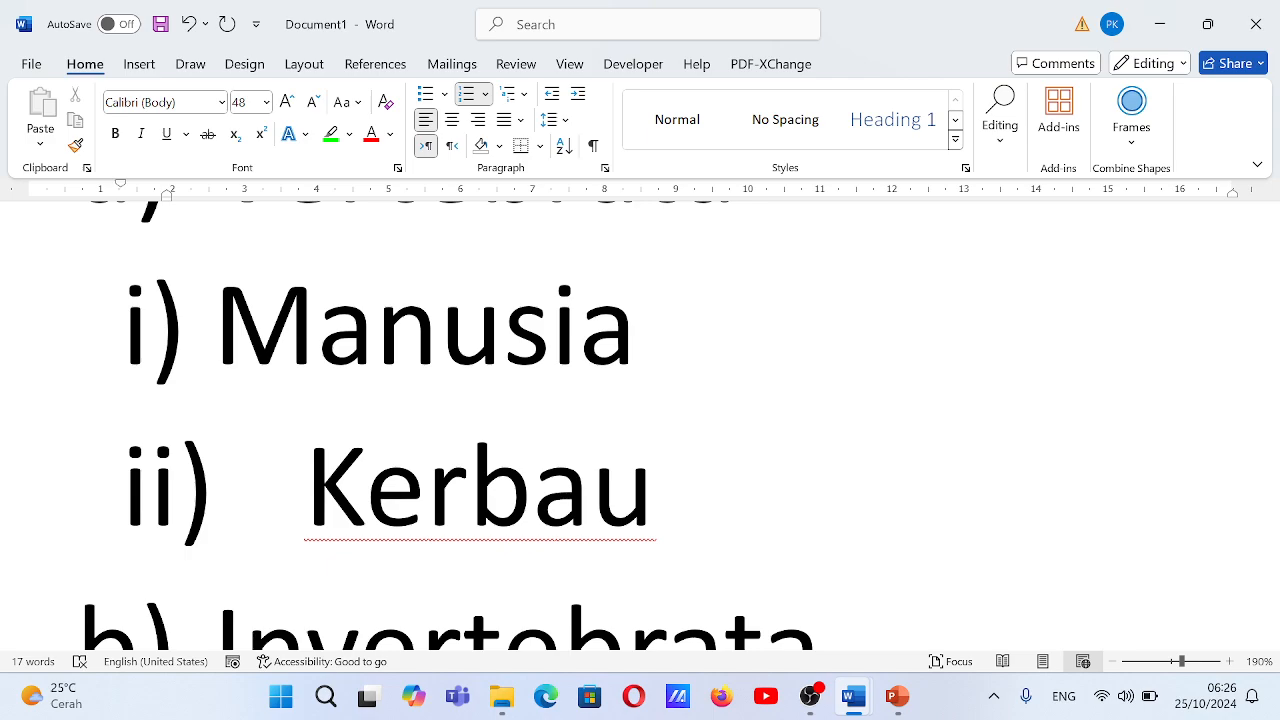
left_click(817, 705)
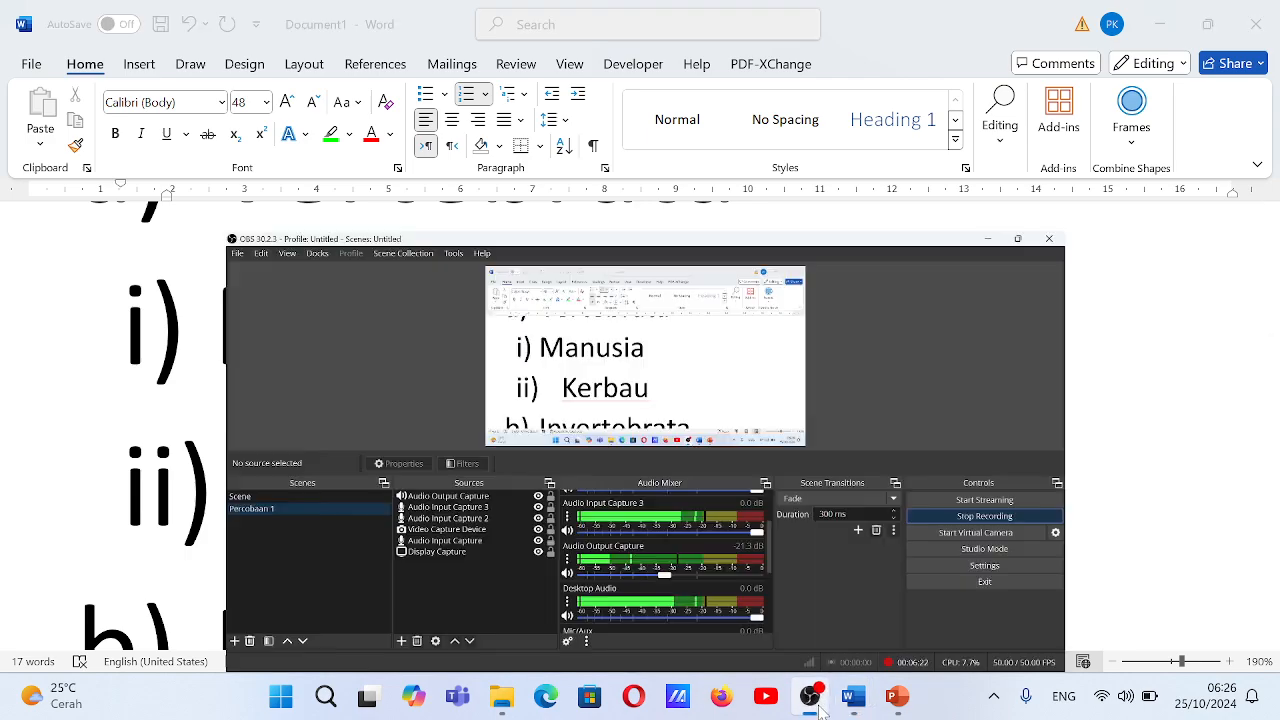